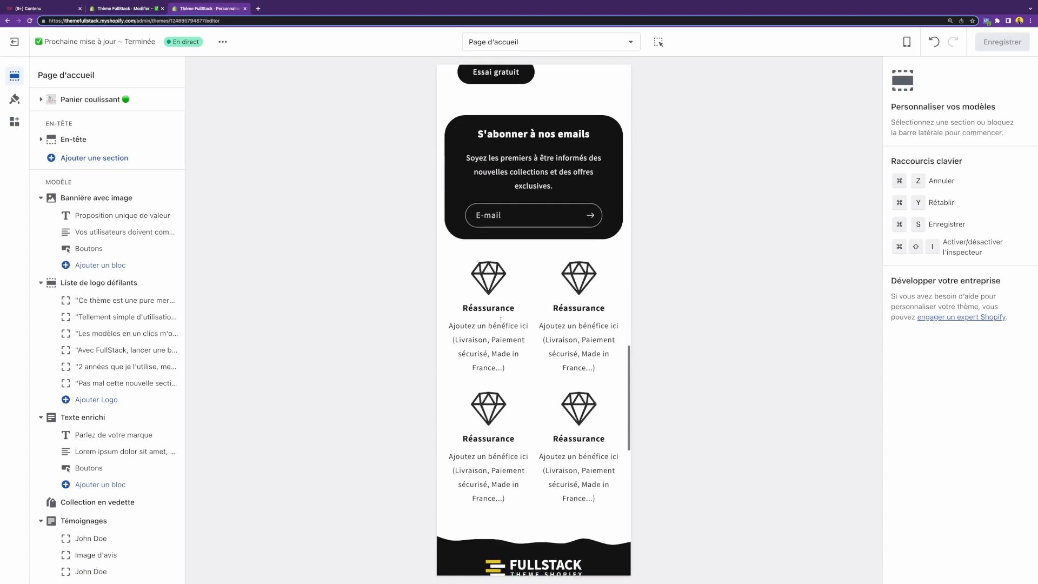
Examine the home page preview and the "Produit ~ Couleurs + tailles !" product page down to its footer, and return to the home page
drag(517, 228, 586, 457)
scroll(530, 421, up, 15)
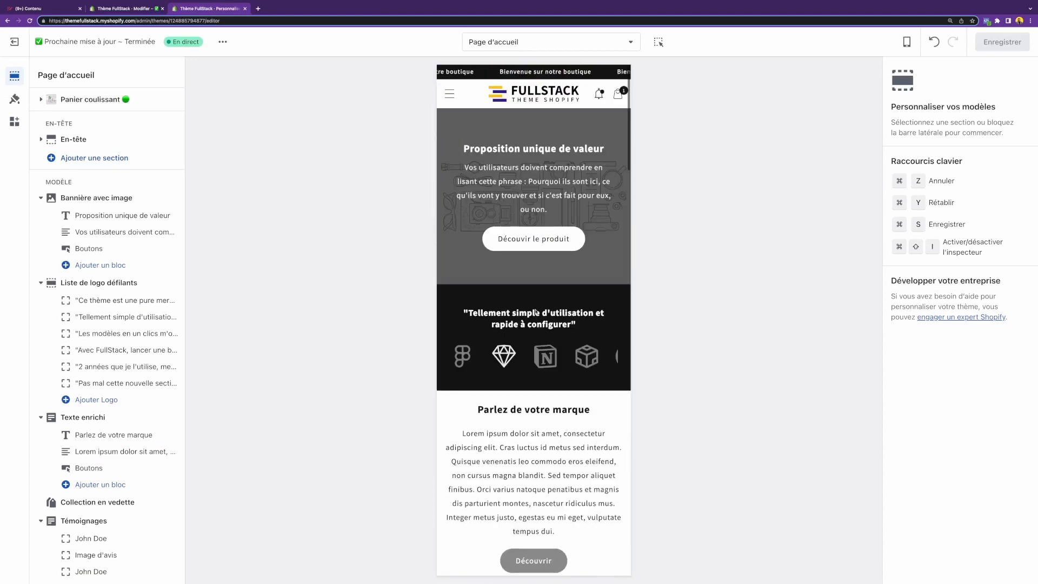
scroll(535, 392, down, 3)
scroll(536, 392, down, 3)
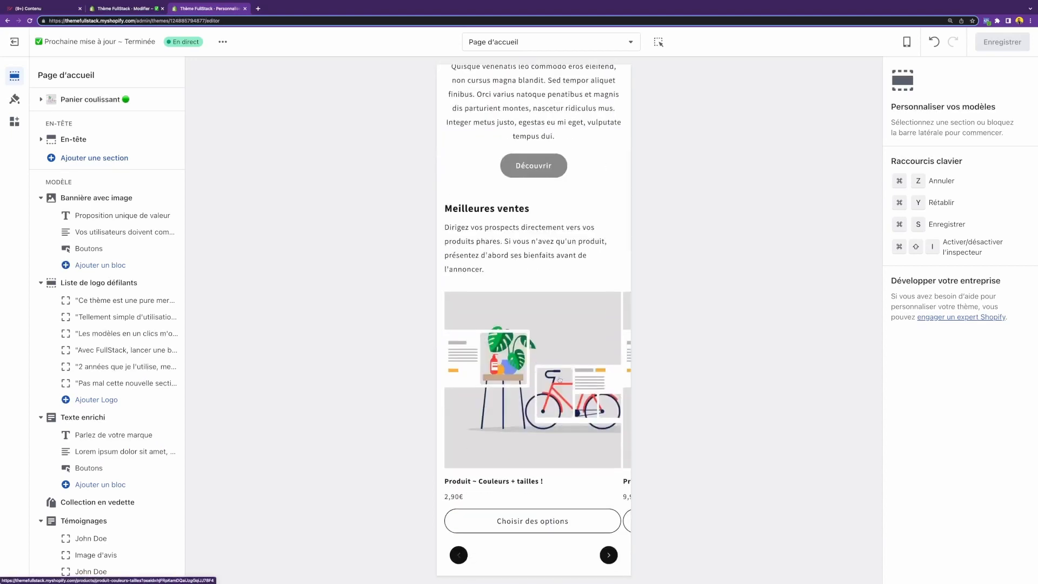
click(560, 380)
scroll(557, 393, down, 15)
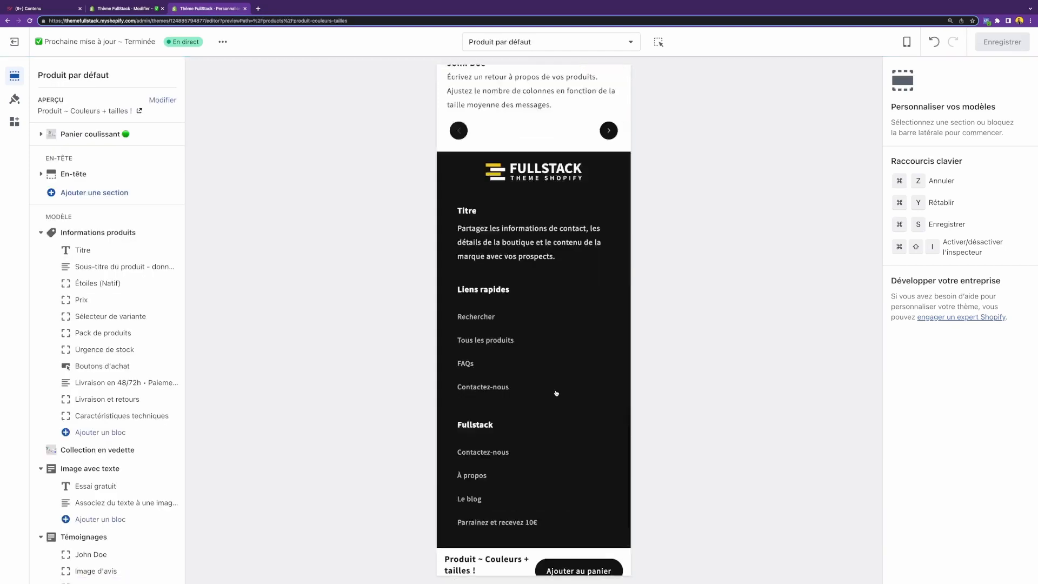
scroll(556, 393, down, 3)
scroll(554, 394, up, 20)
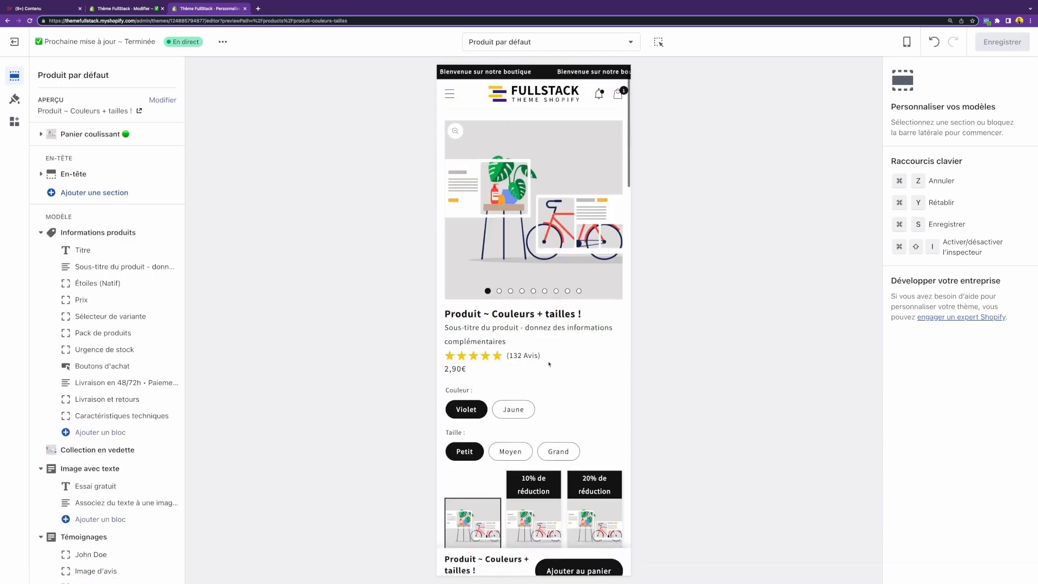
click(552, 90)
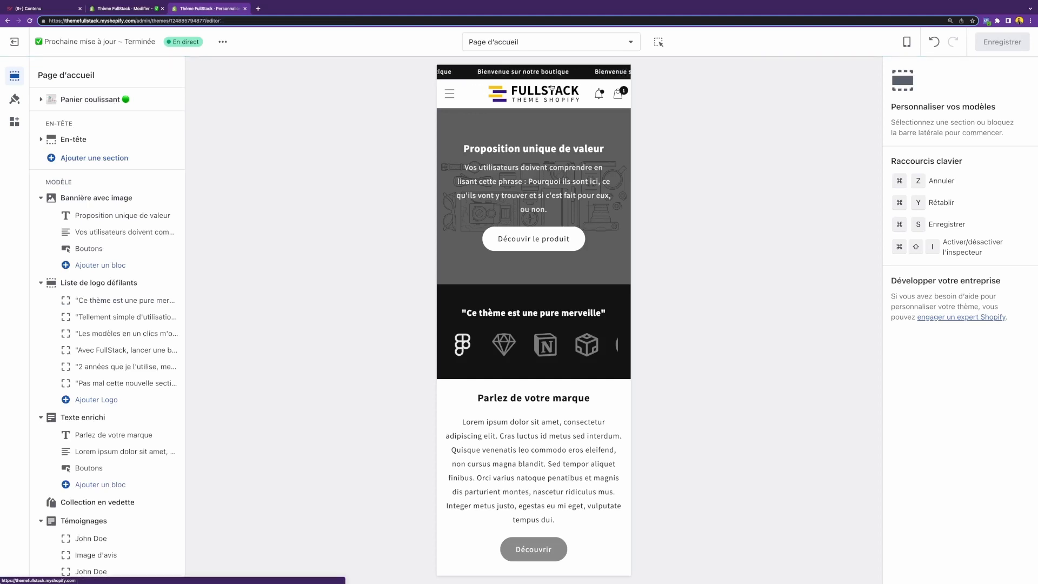
Add a "Bannière avec vidéo" section to the footer group of the home page
scroll(514, 332, down, 10)
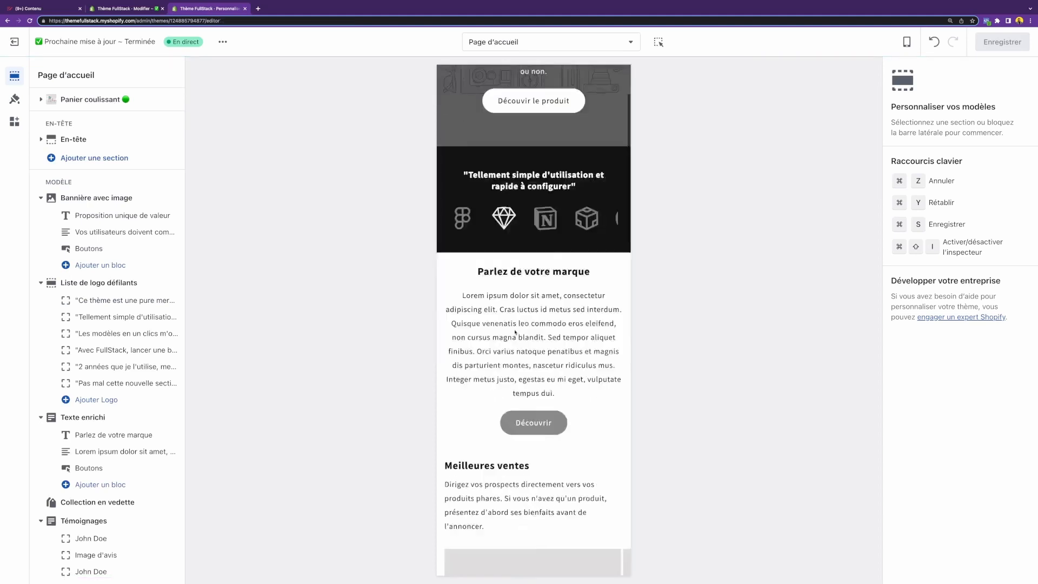
scroll(508, 325, up, 2)
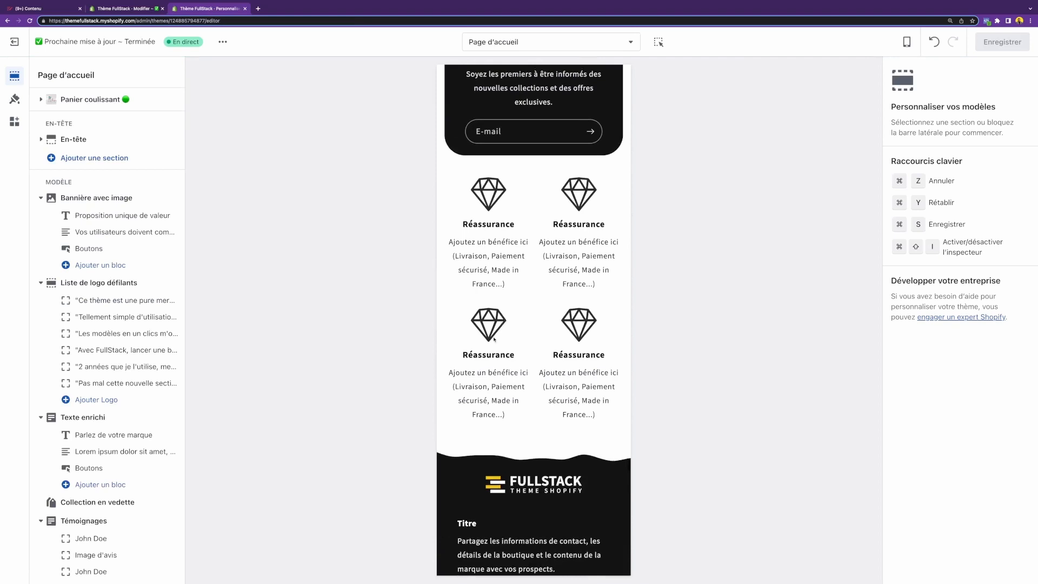
scroll(170, 338, down, 8)
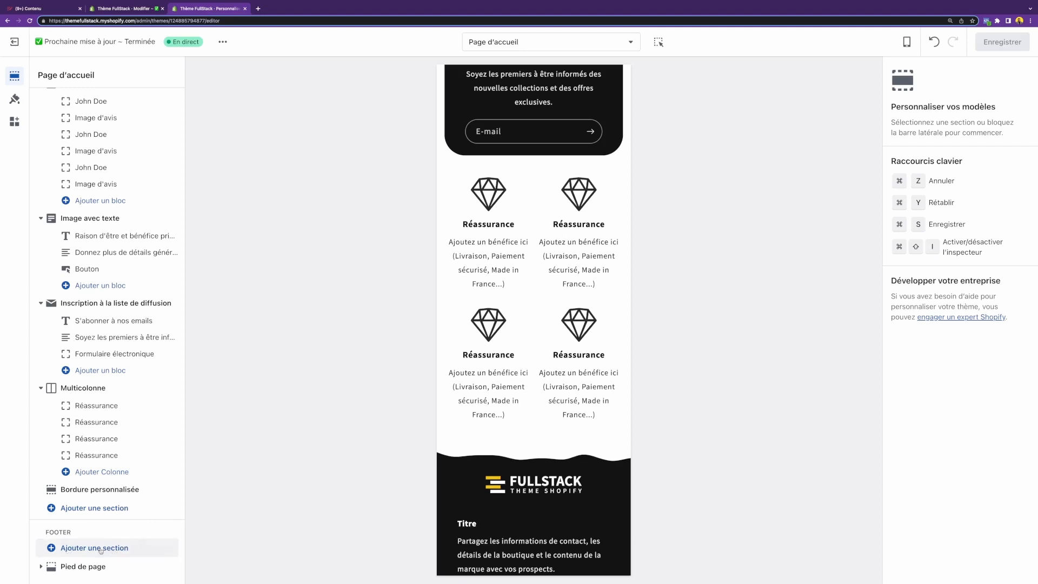
scroll(130, 523, up, 9)
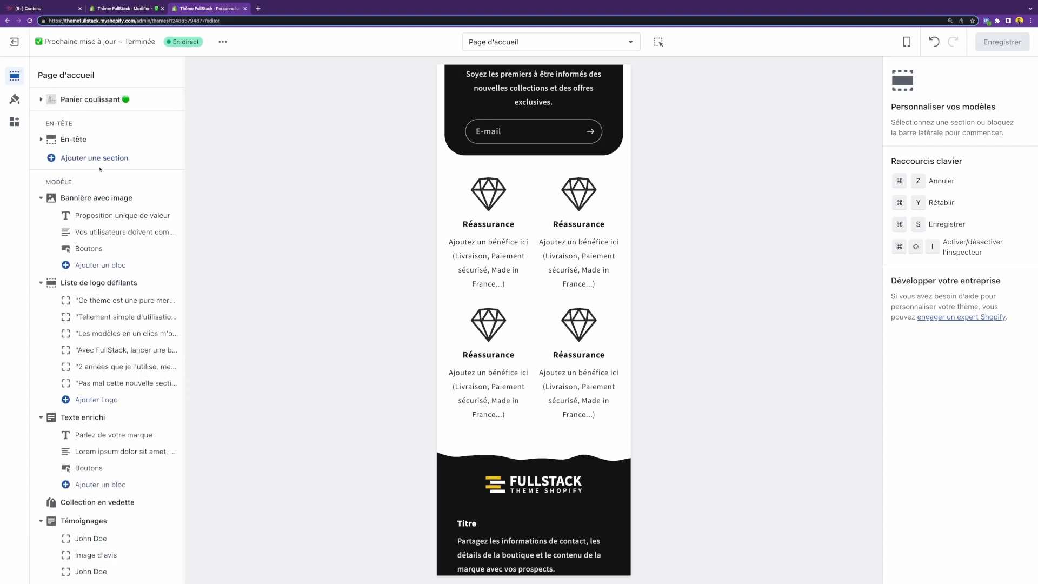
scroll(100, 170, down, 10)
click(94, 547)
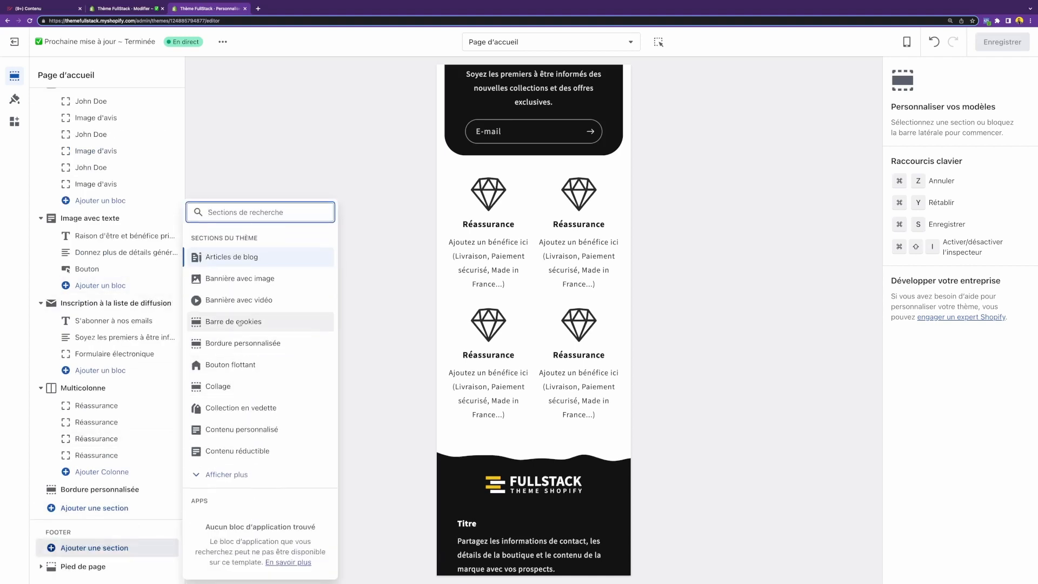
click(265, 307)
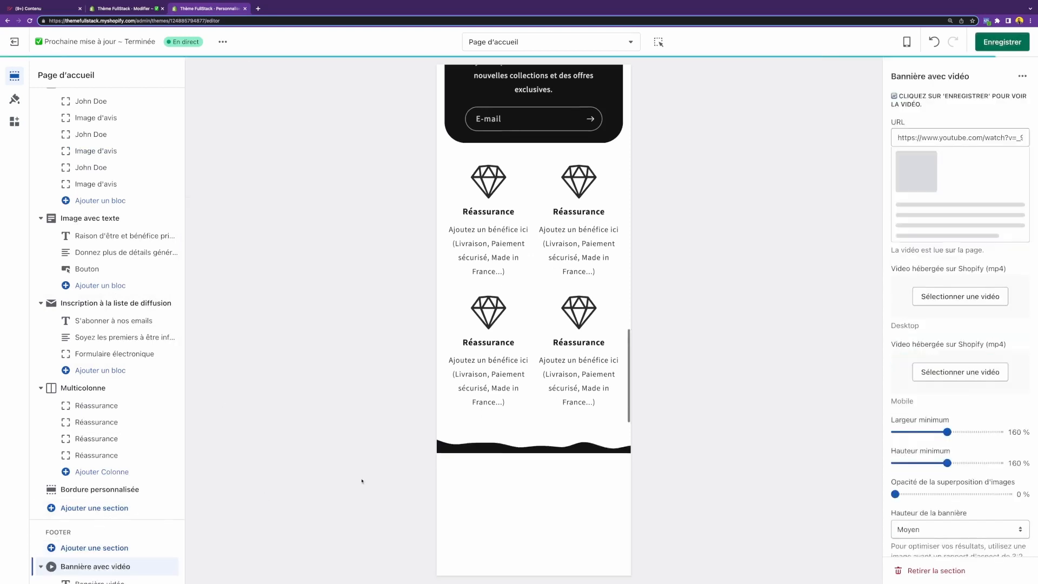
Check the video banner above the footer in the home page preview and on the "Produit ~ Couleurs + tailles !" product page
scroll(496, 302, up, 2)
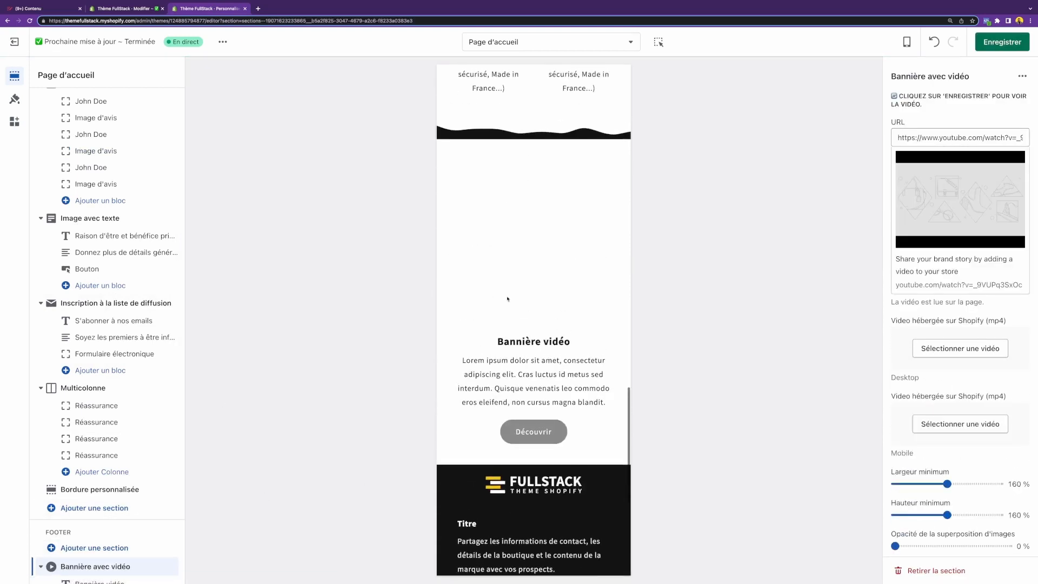
scroll(151, 403, down, 2)
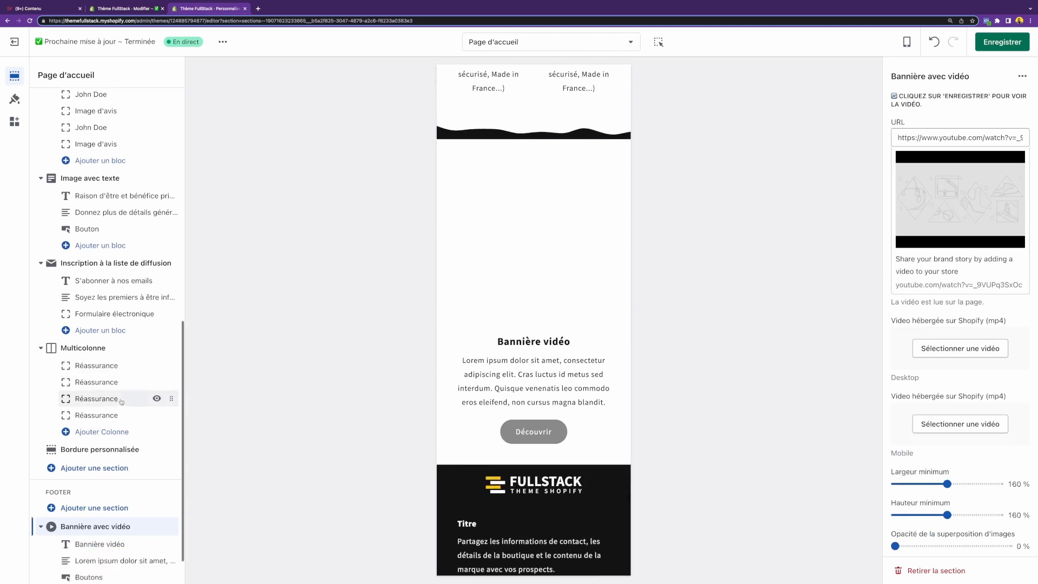
scroll(515, 253, up, 20)
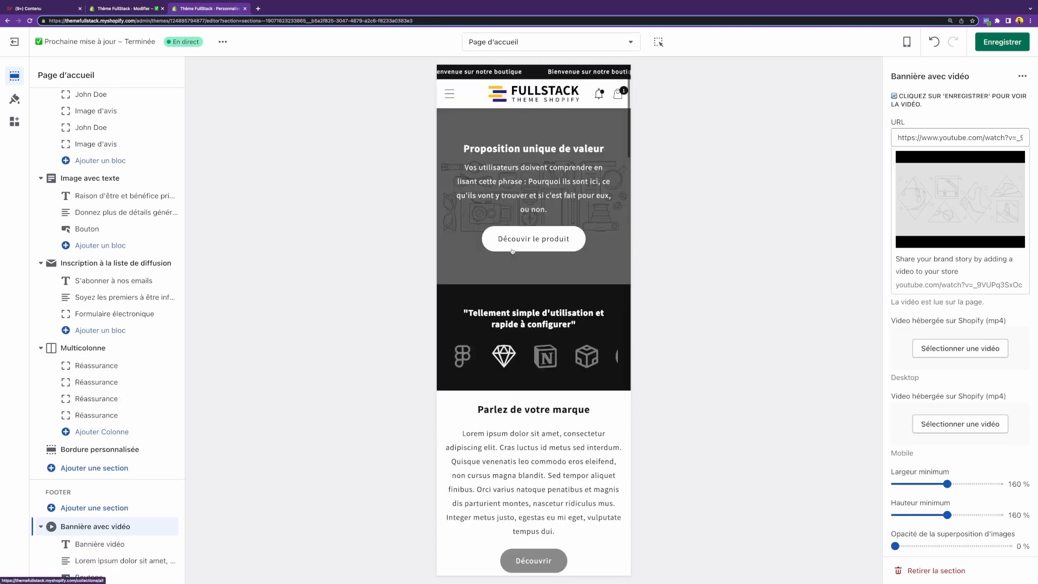
scroll(512, 297, down, 10)
scroll(512, 297, down, 1)
click(512, 297)
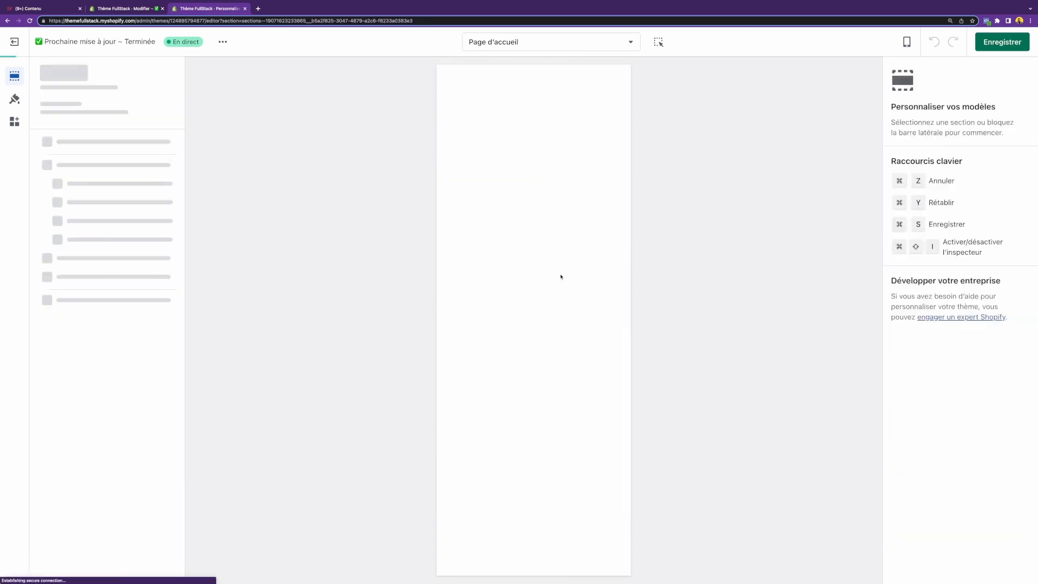
scroll(553, 297, down, 6)
scroll(553, 291, up, 9)
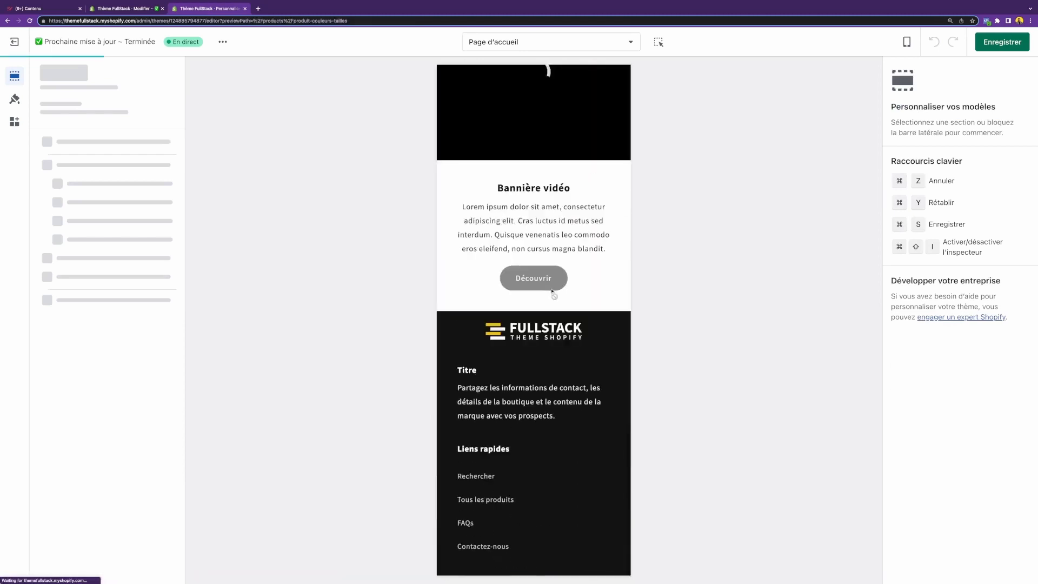
scroll(83, 431, down, 4)
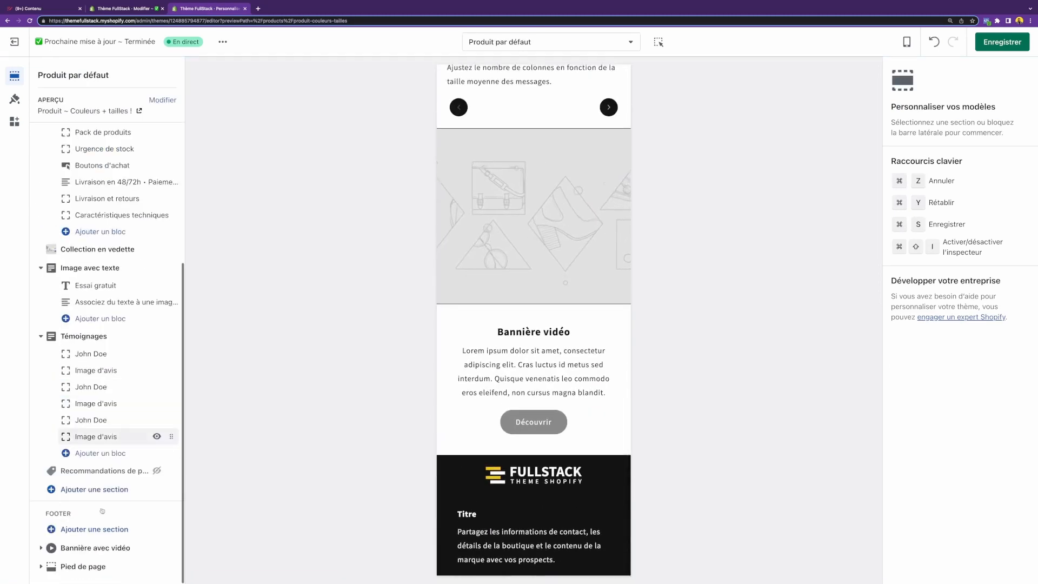
Remove the "Bannière avec vidéo" section from the footer group while on the product page
click(77, 555)
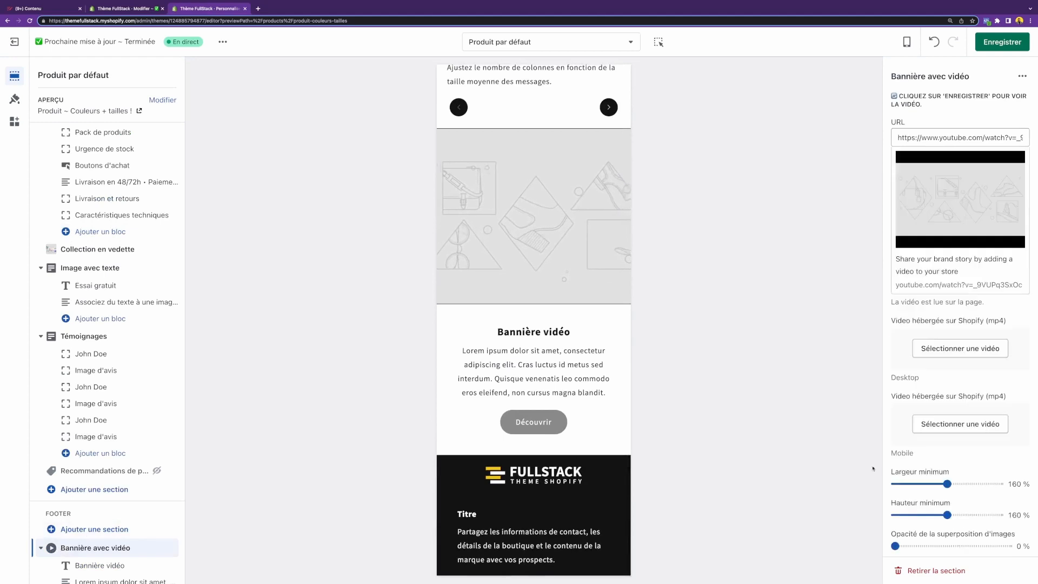
click(937, 571)
scroll(540, 282, up, 5)
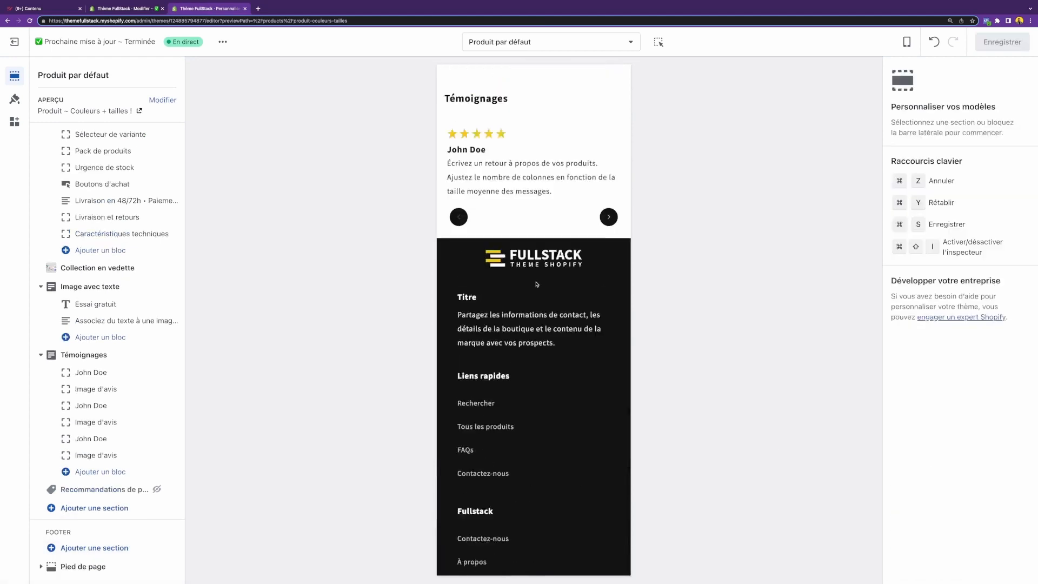
scroll(537, 284, up, 2)
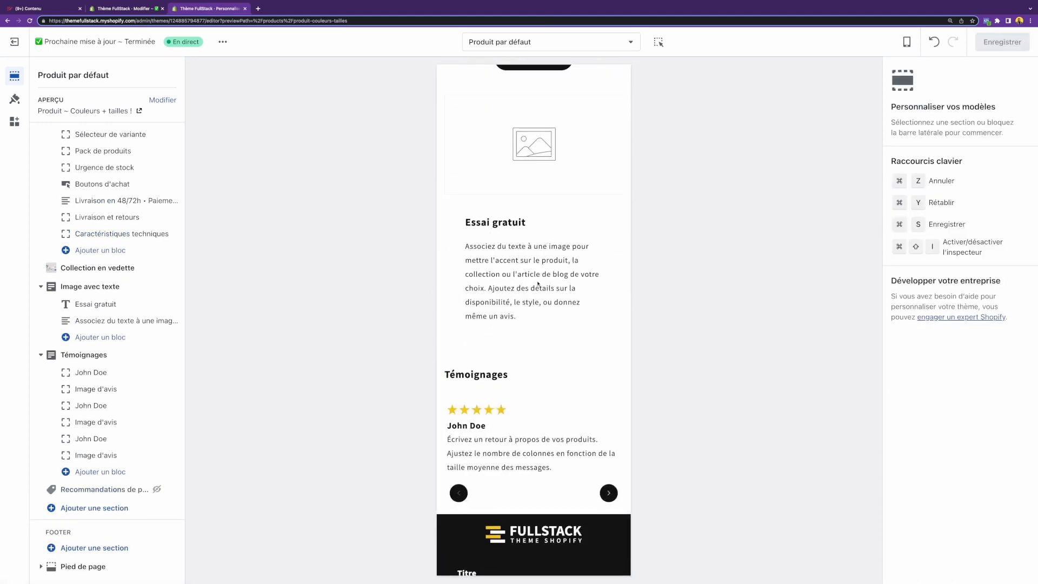
Return to the home page and add a "Contenu personnalisé" section to the footer group
scroll(538, 282, up, 15)
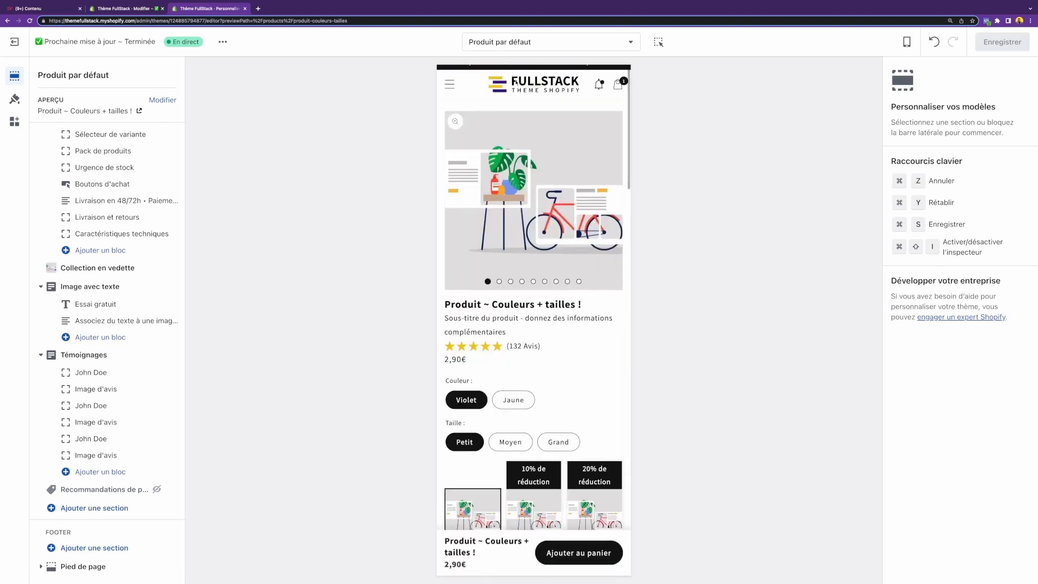
click(527, 91)
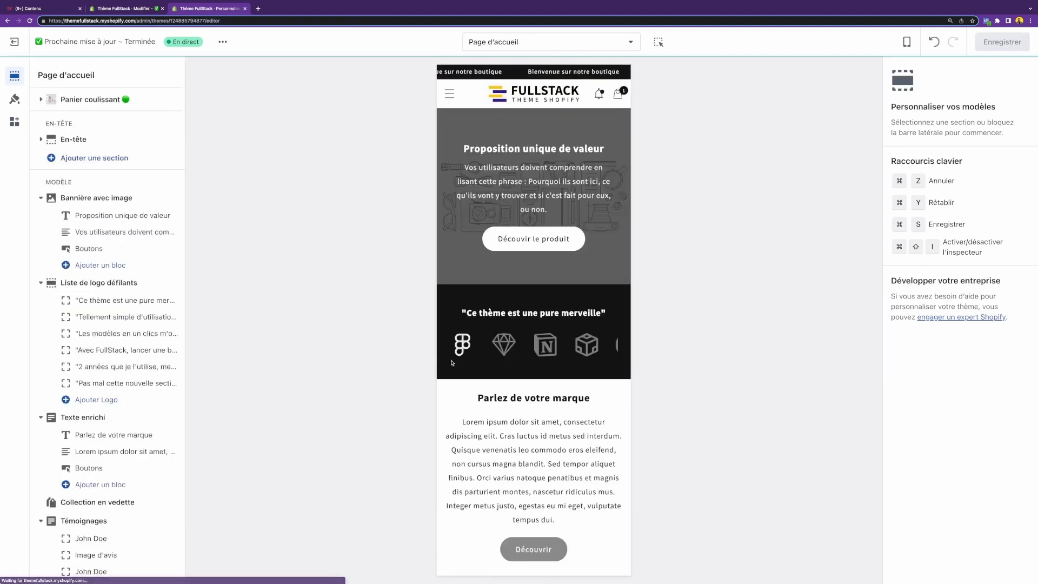
scroll(464, 369, down, 20)
scroll(464, 369, up, 10)
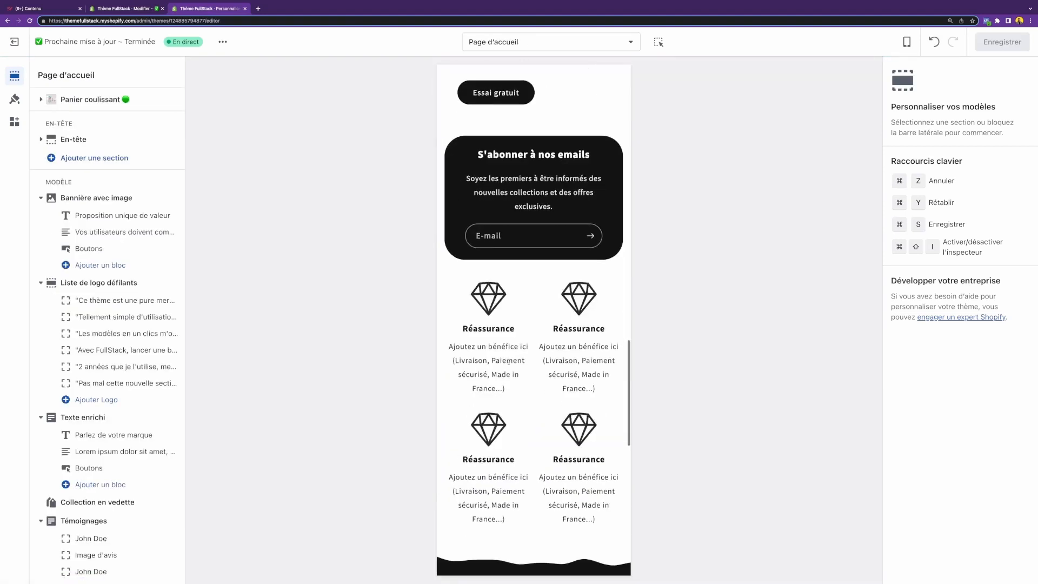
scroll(80, 379, down, 8)
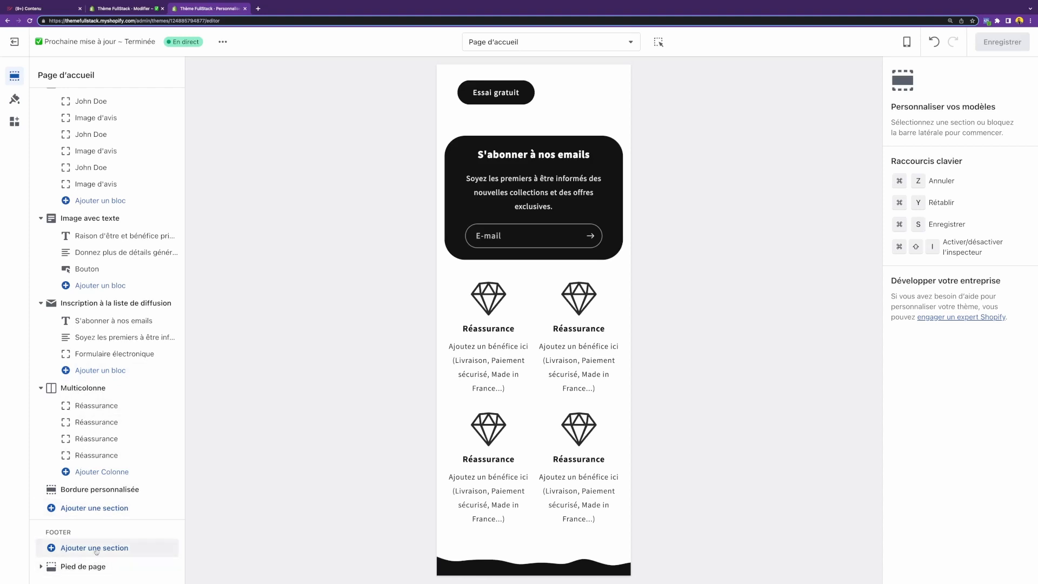
click(172, 547)
click(227, 476)
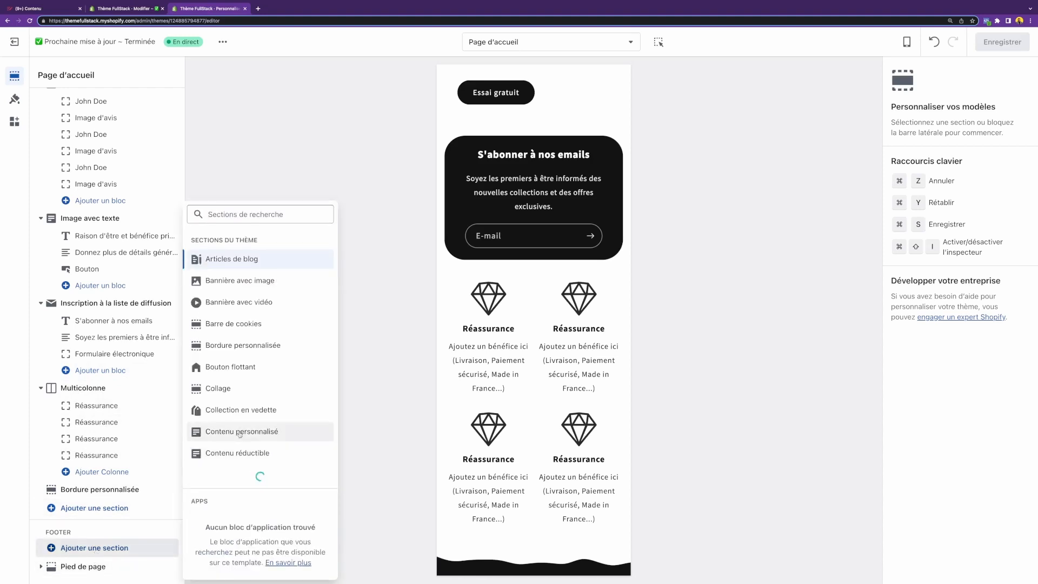
click(248, 403)
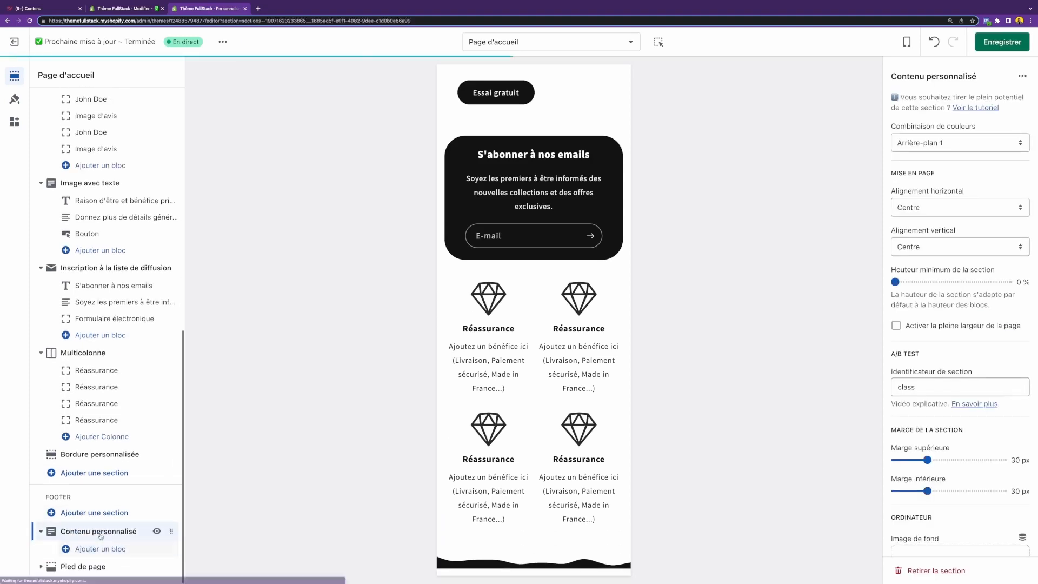
Add two "Colonne et image" blocks to the footer group's "Contenu personnalisé" section
click(100, 549)
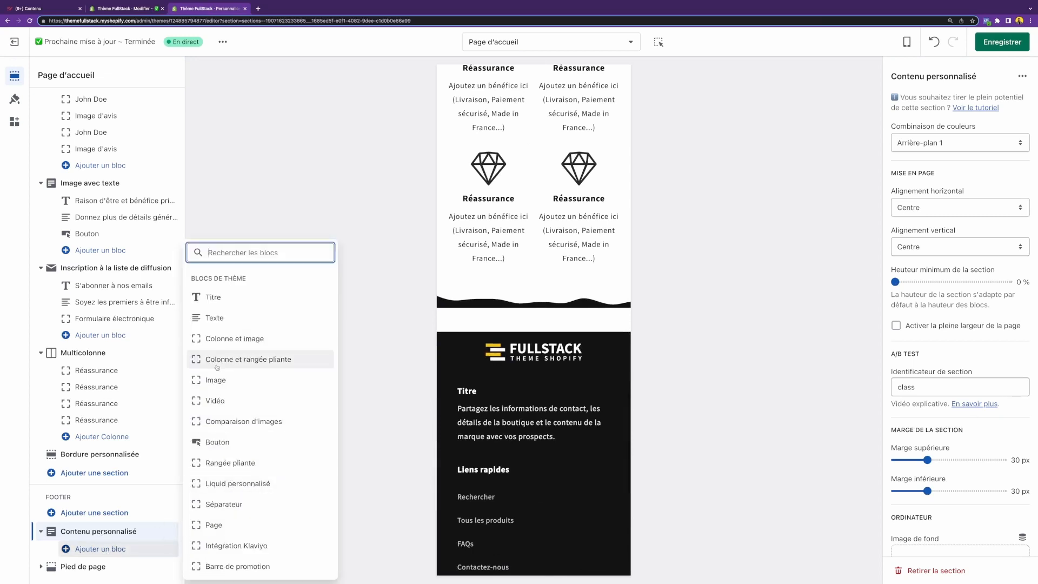
click(230, 339)
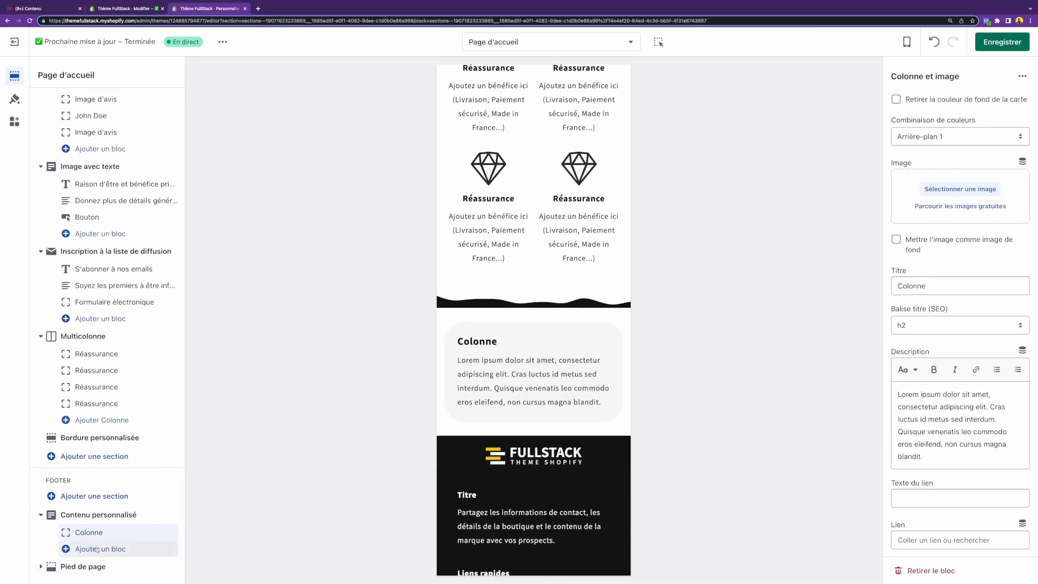
click(95, 548)
click(242, 340)
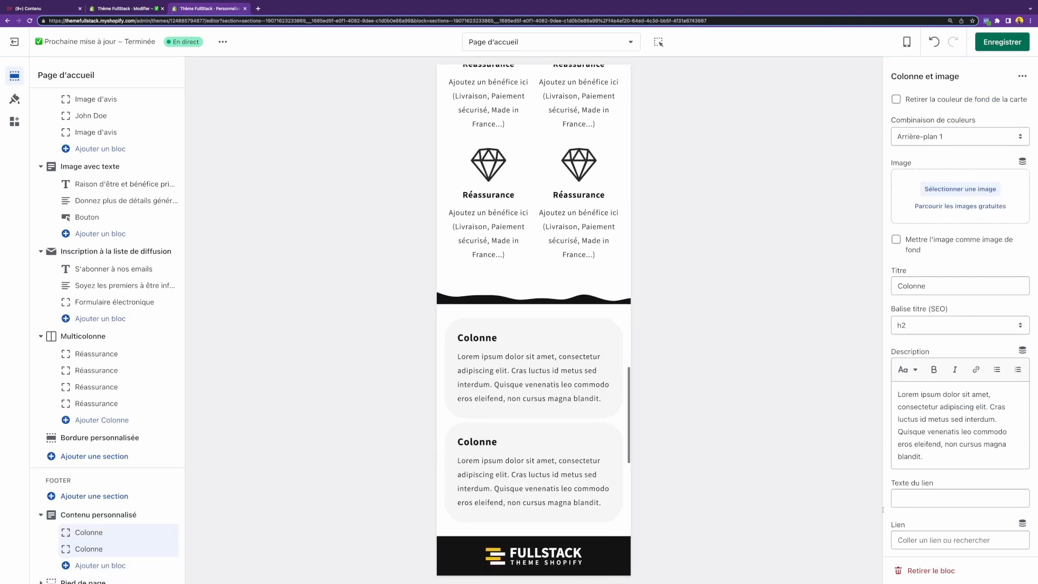
Switch the preview from mobile to desktop display and bring the two column blocks above the footer into view
scroll(933, 414, down, 8)
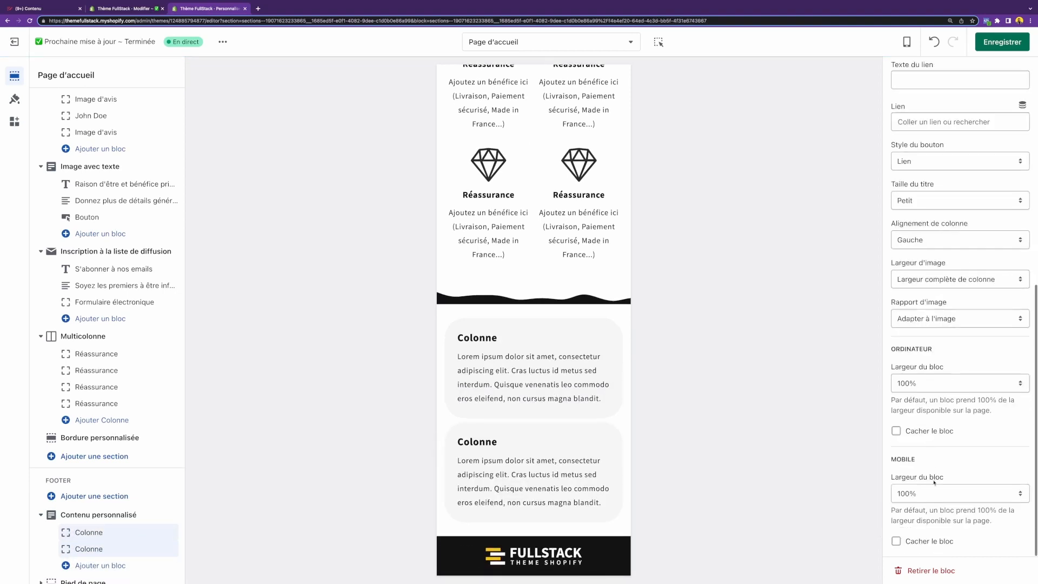
click(907, 42)
click(943, 87)
scroll(627, 389, down, 7)
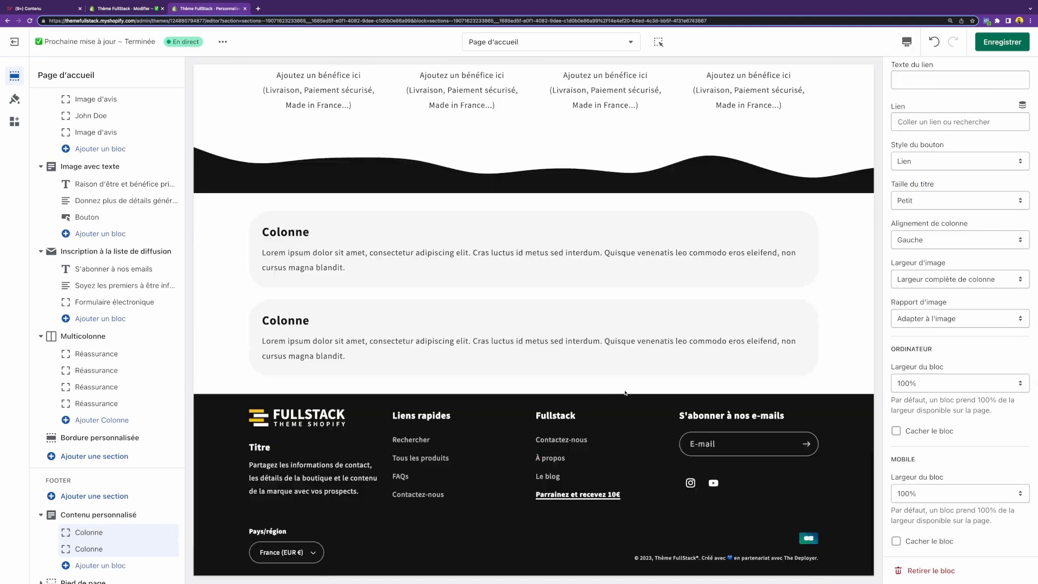
scroll(114, 546, down, 1)
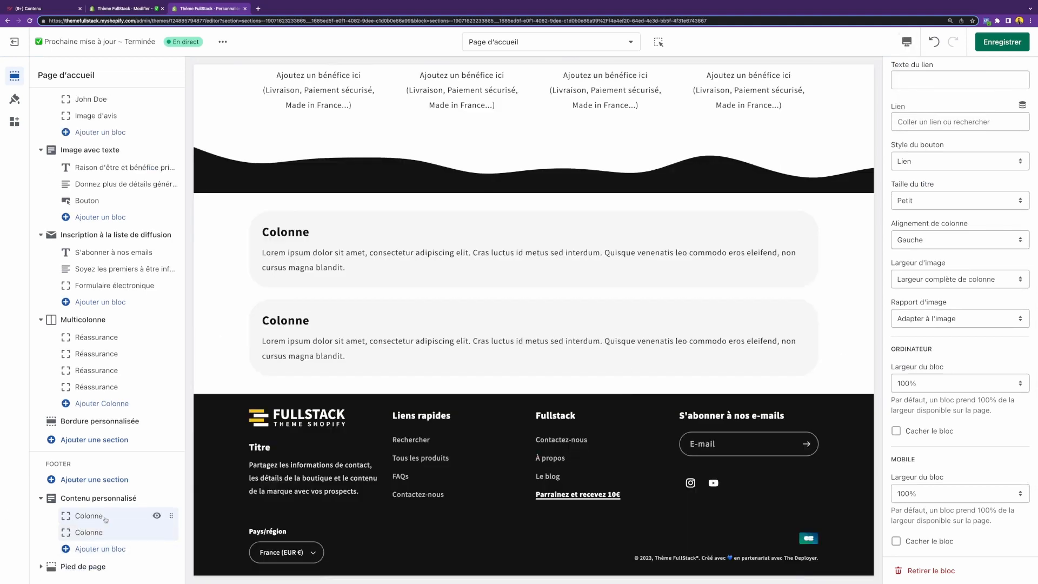
Set the desktop block width of both "Colonne" blocks in the footer group to 50%
click(934, 385)
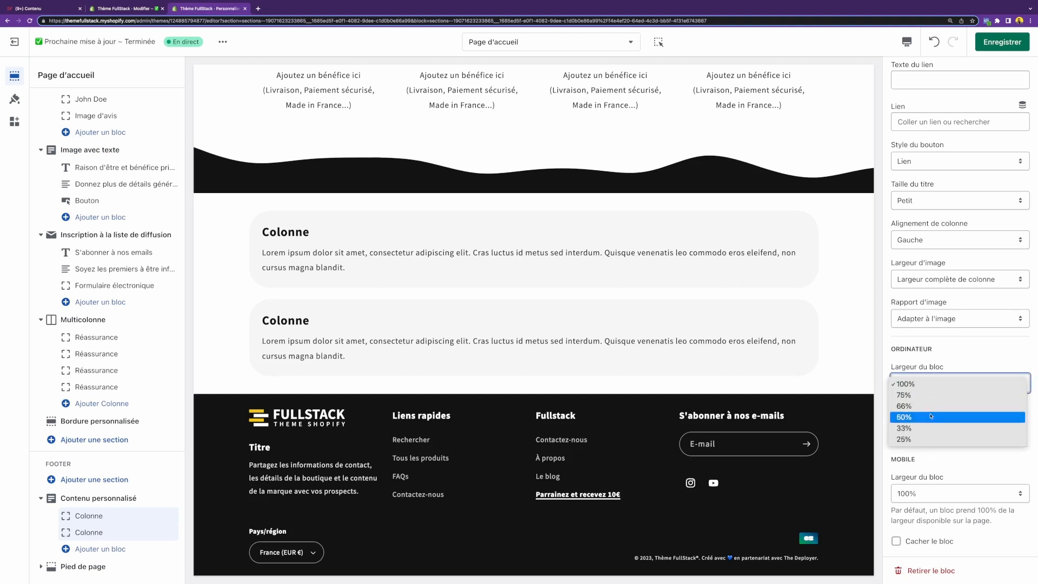
click(930, 416)
click(965, 382)
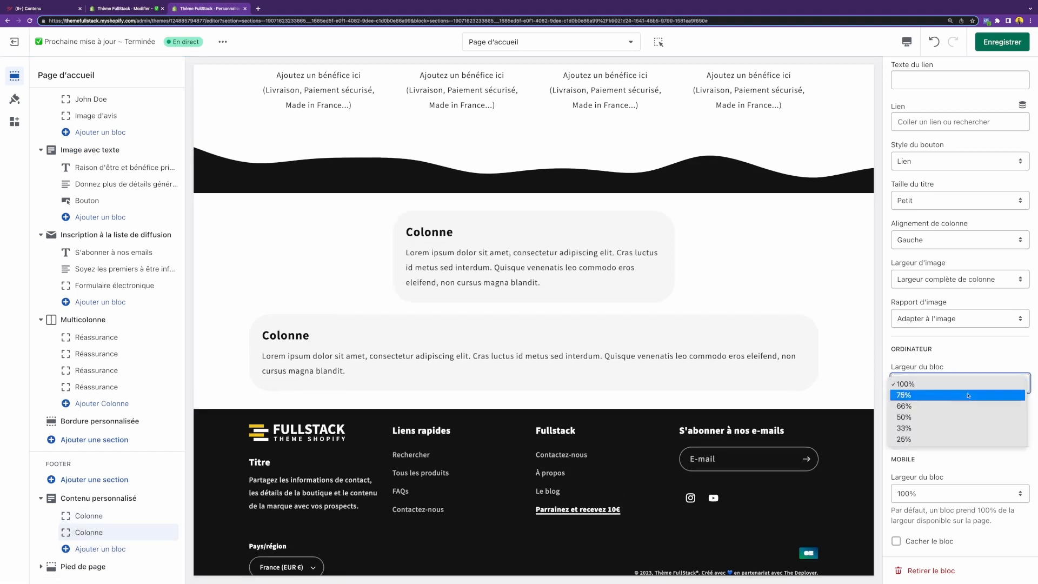
click(931, 417)
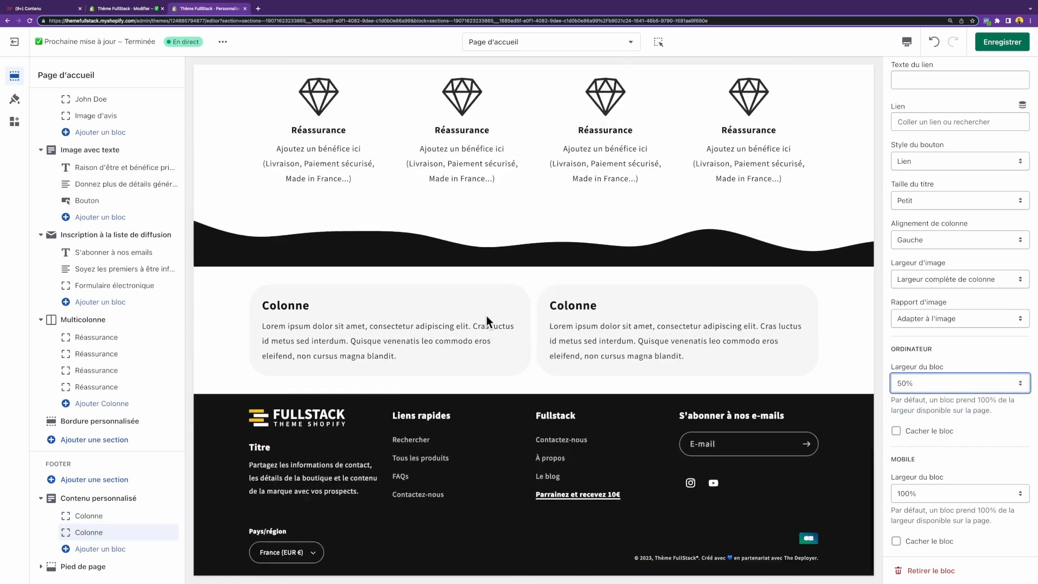
Open the collections list and its "Fonctionnalités Shopify" collection to check for the custom content section above the footer
drag(281, 306, 585, 341)
scroll(519, 339, up, 20)
scroll(472, 336, down, 4)
scroll(473, 337, down, 1)
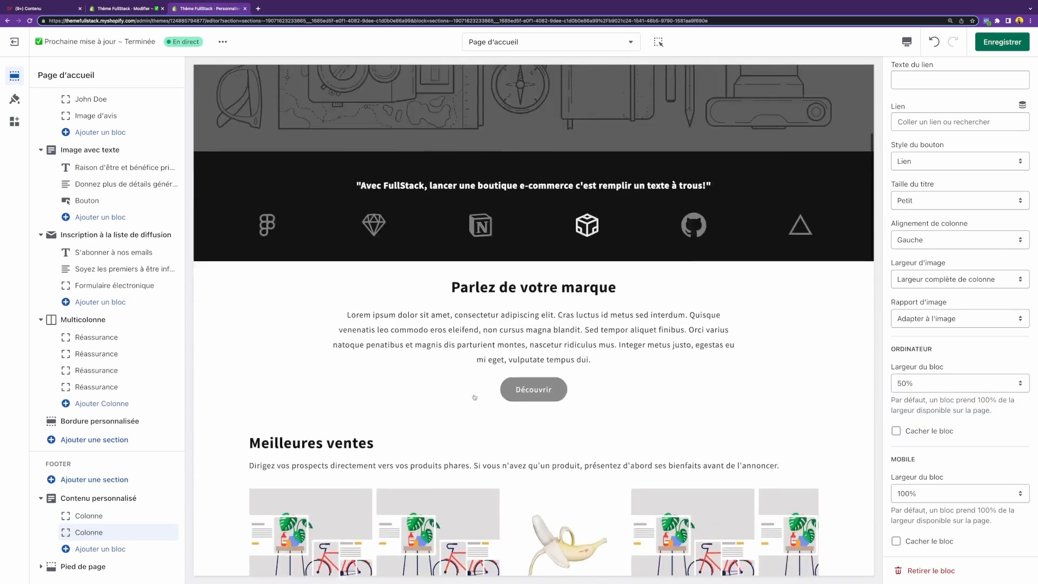
scroll(476, 397, up, 5)
click(462, 99)
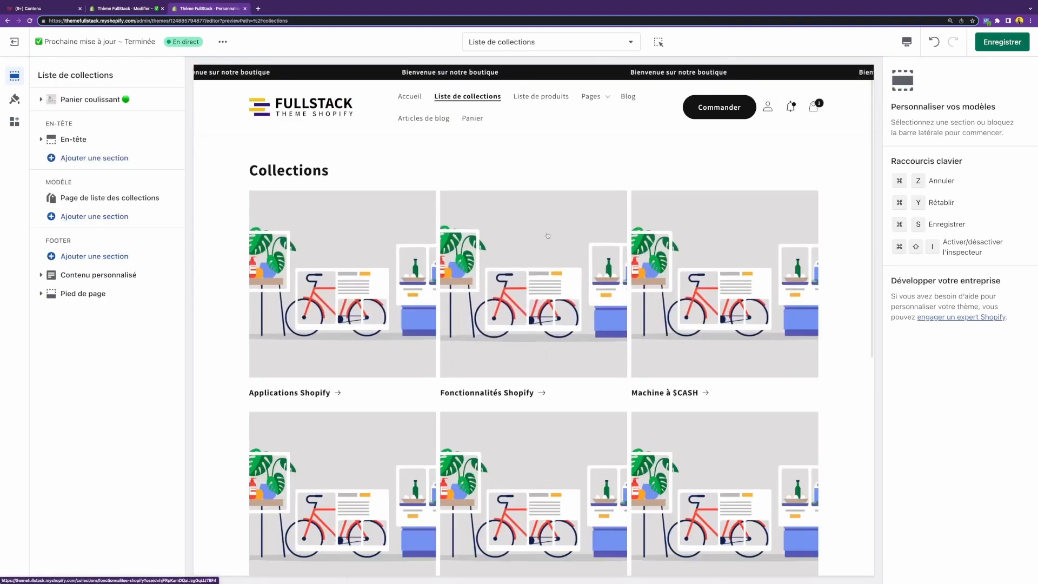
click(546, 236)
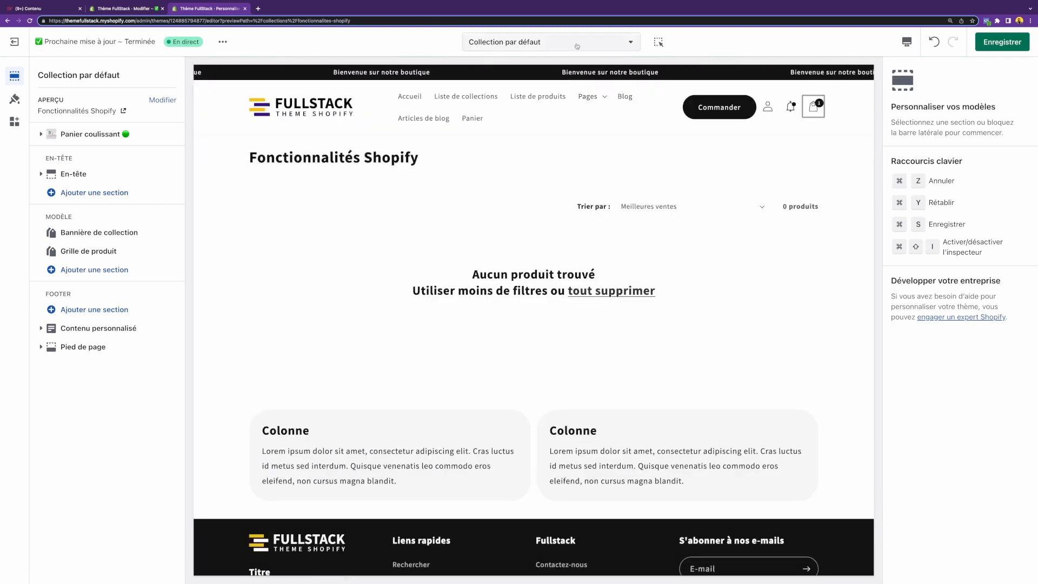
Switch the preview to the "Panier" template and examine the area just above its footer
click(574, 43)
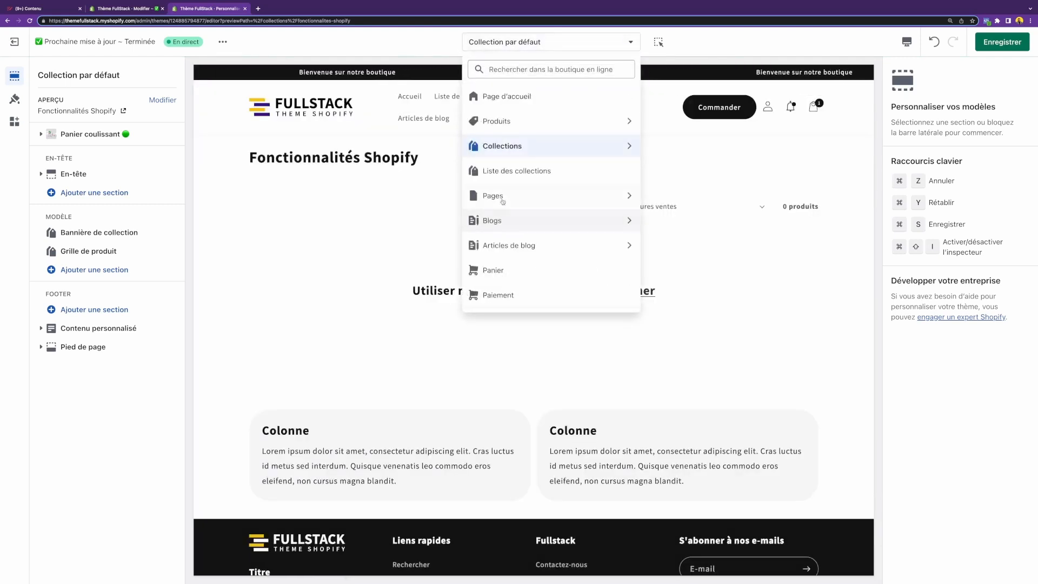
click(493, 268)
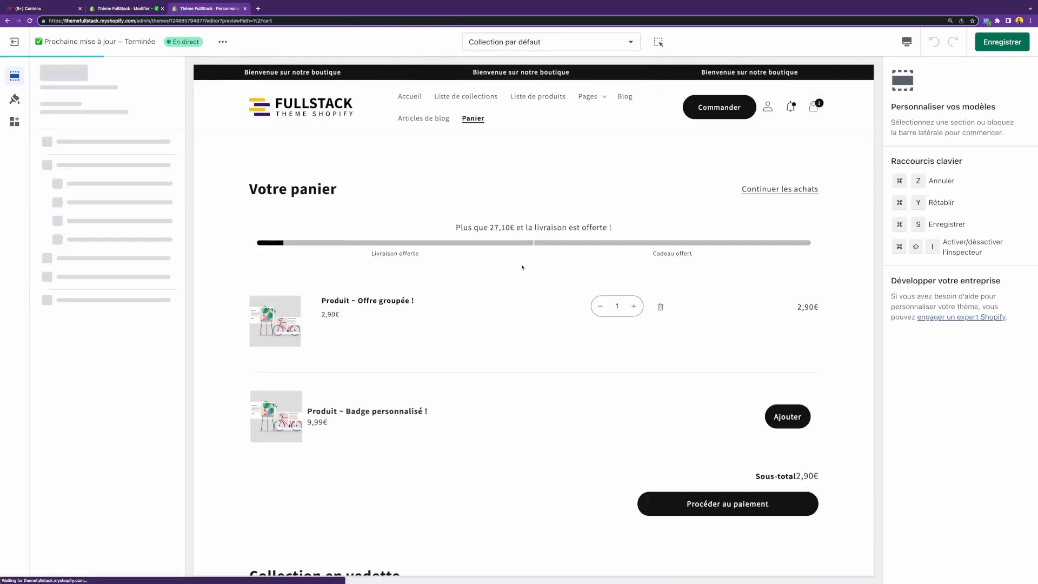
scroll(389, 404, down, 8)
scroll(389, 404, down, 4)
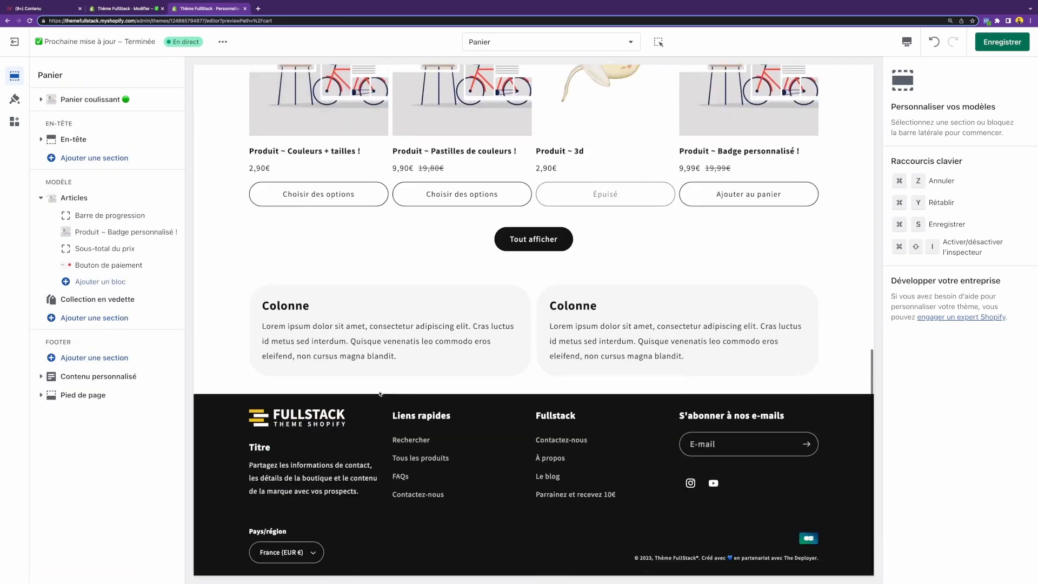
Remove the "Contenu personnalisé" section from the footer group and return to the footer area of the home page
click(114, 376)
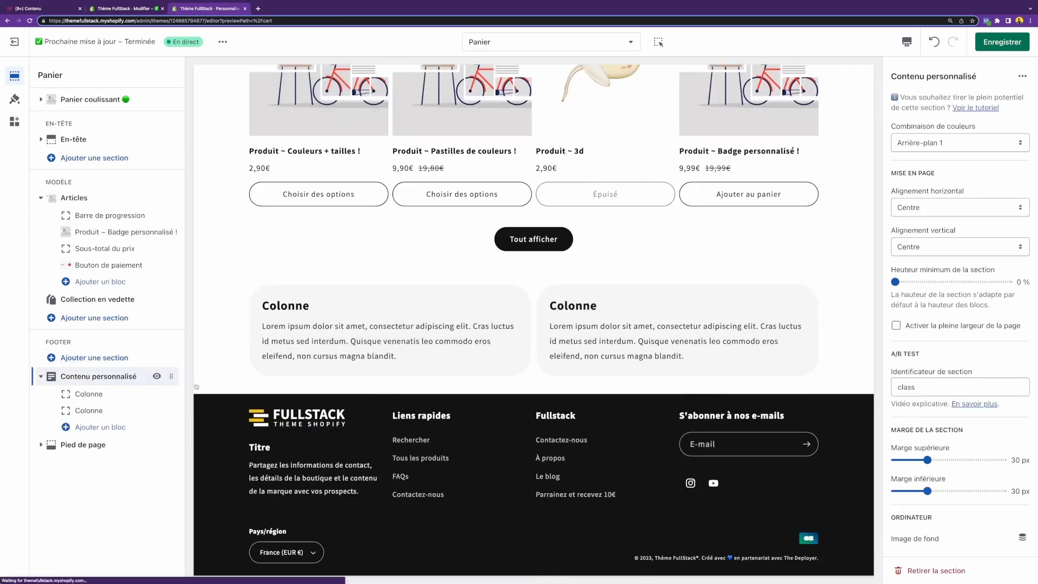
click(936, 571)
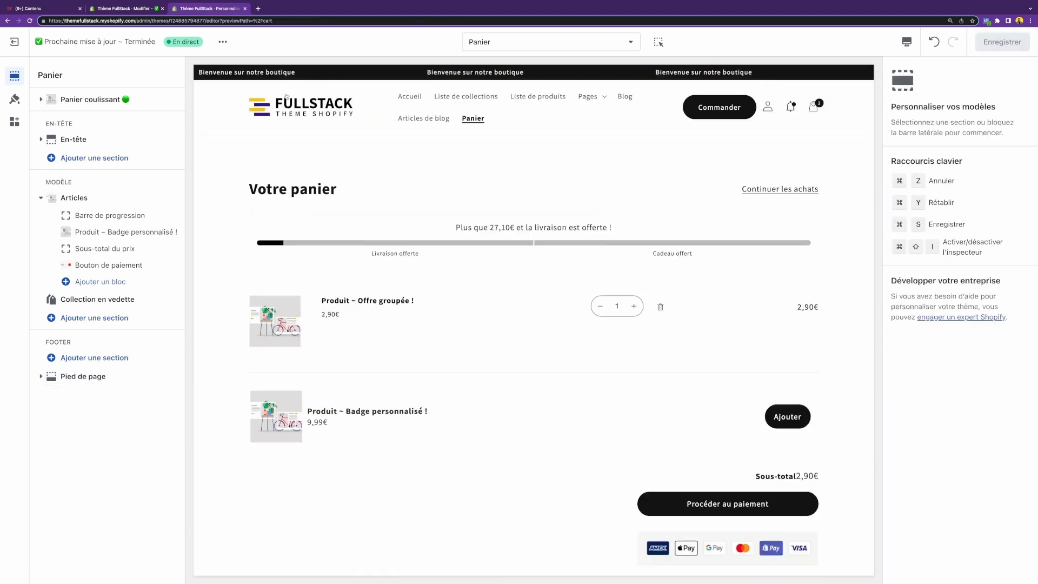
click(301, 106)
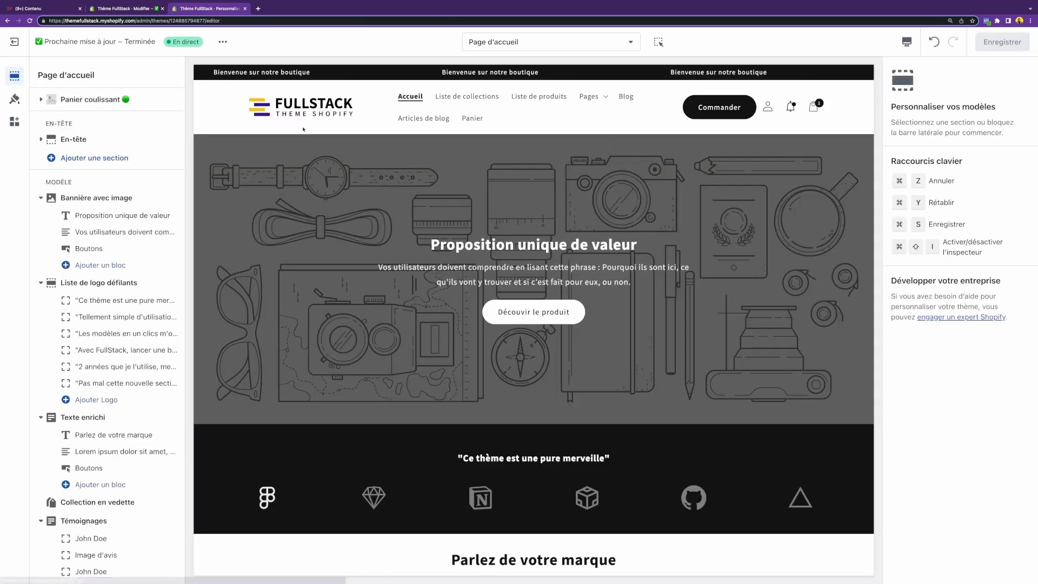
scroll(297, 139, down, 15)
scroll(297, 140, down, 10)
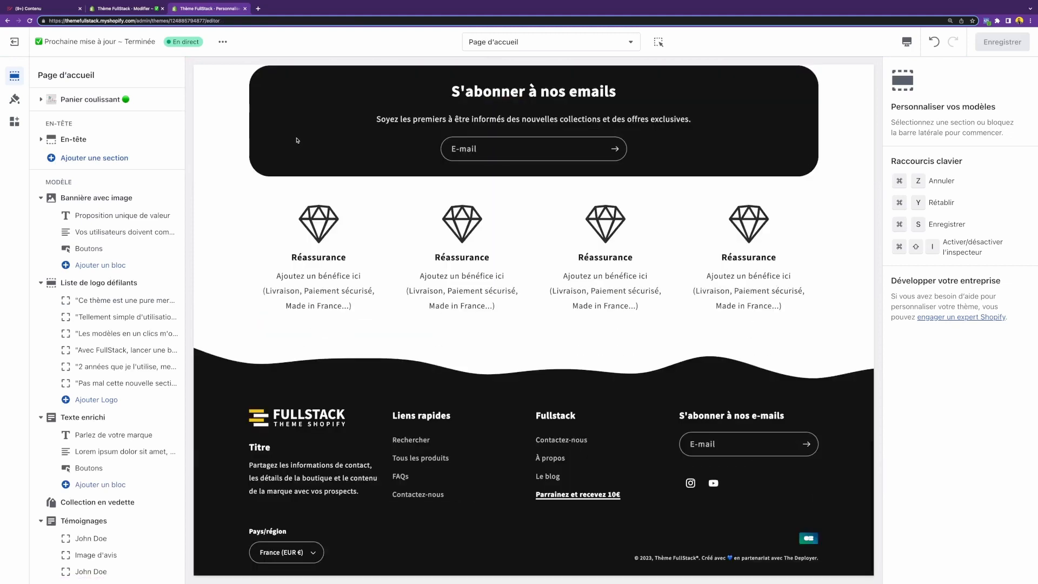
Open the browser's developer tools and inspect a diamond icon in the home page's "Réassurance" multicolumn section
scroll(296, 140, up, 3)
key(super+shift+c)
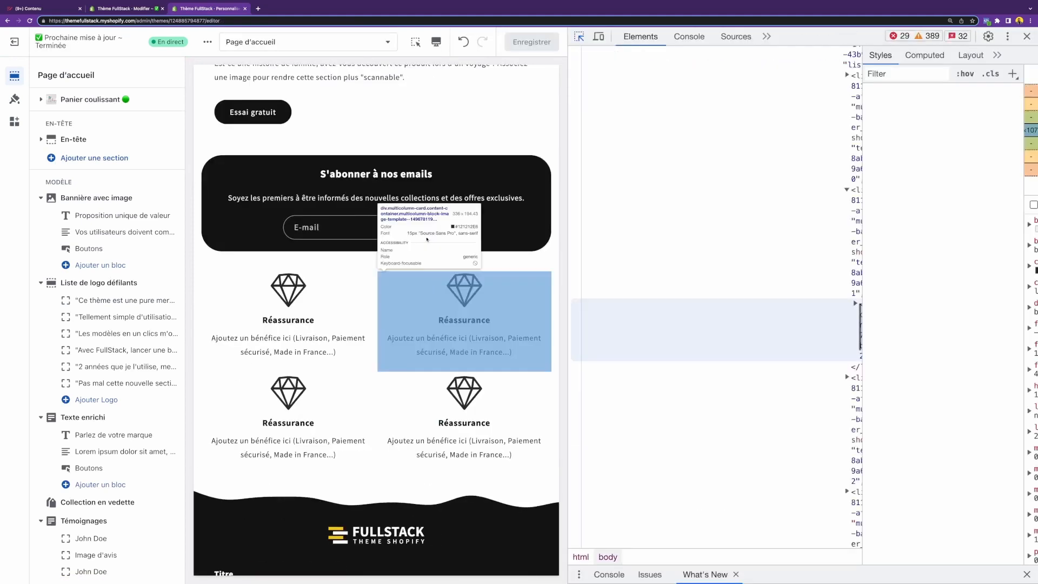
click(372, 268)
scroll(365, 264, down, 1)
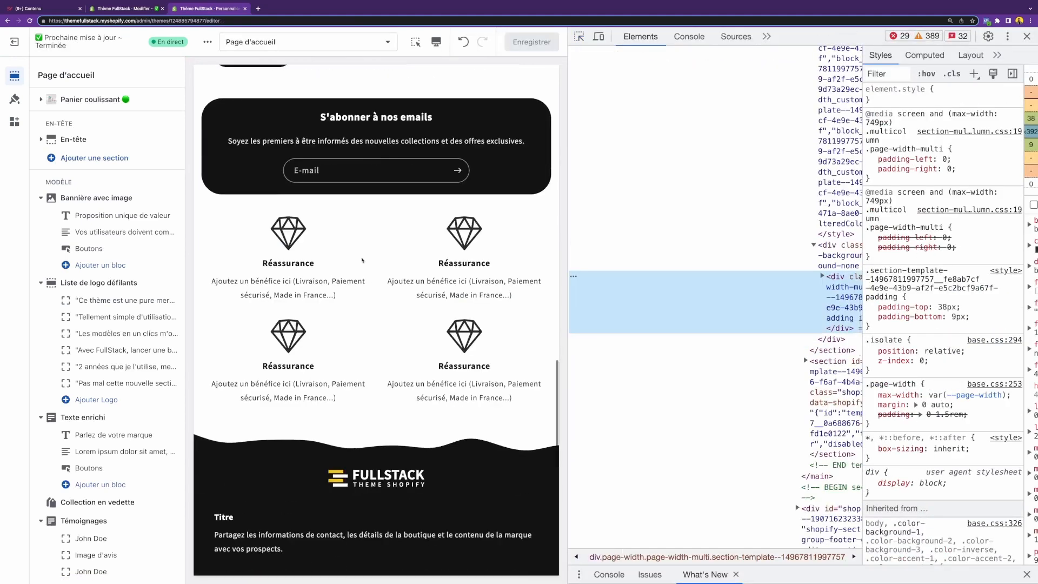
scroll(405, 238, down, 1)
scroll(351, 237, up, 1)
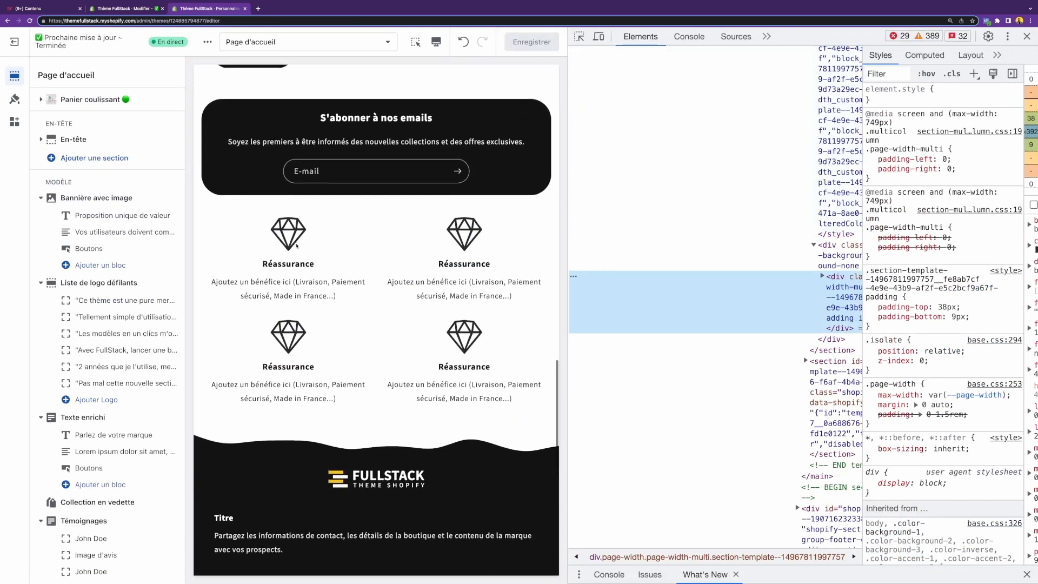
right_click(295, 233)
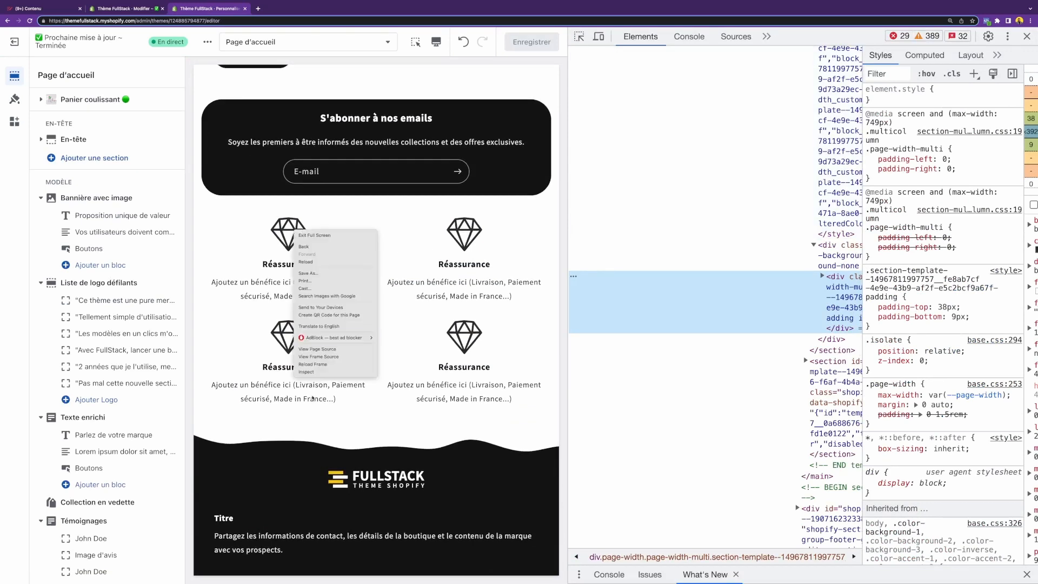
click(315, 373)
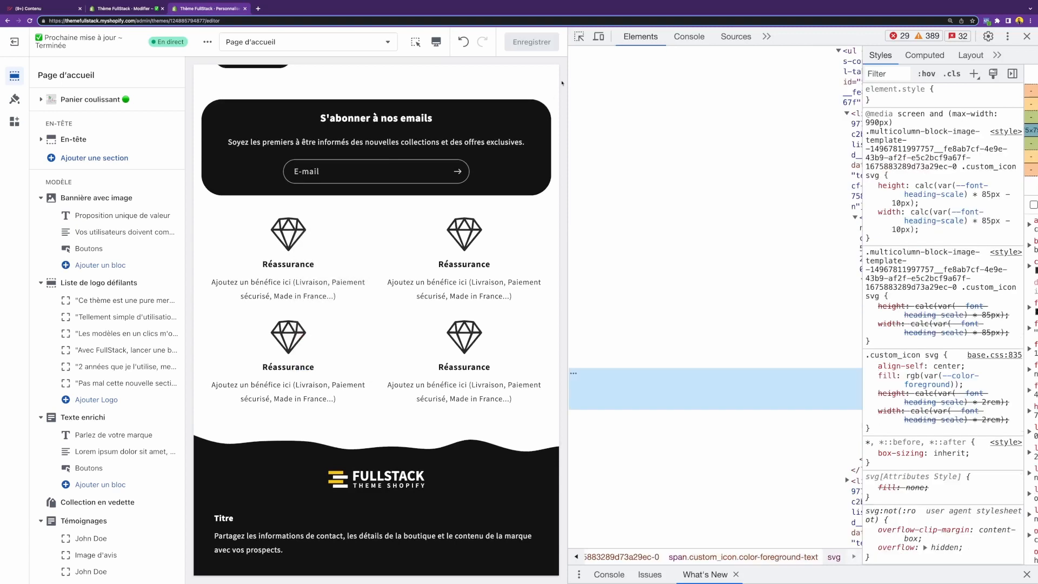
Inspect the container around the "Réassurance" columns and select the type value "multicolumn" in its parent section element
click(579, 37)
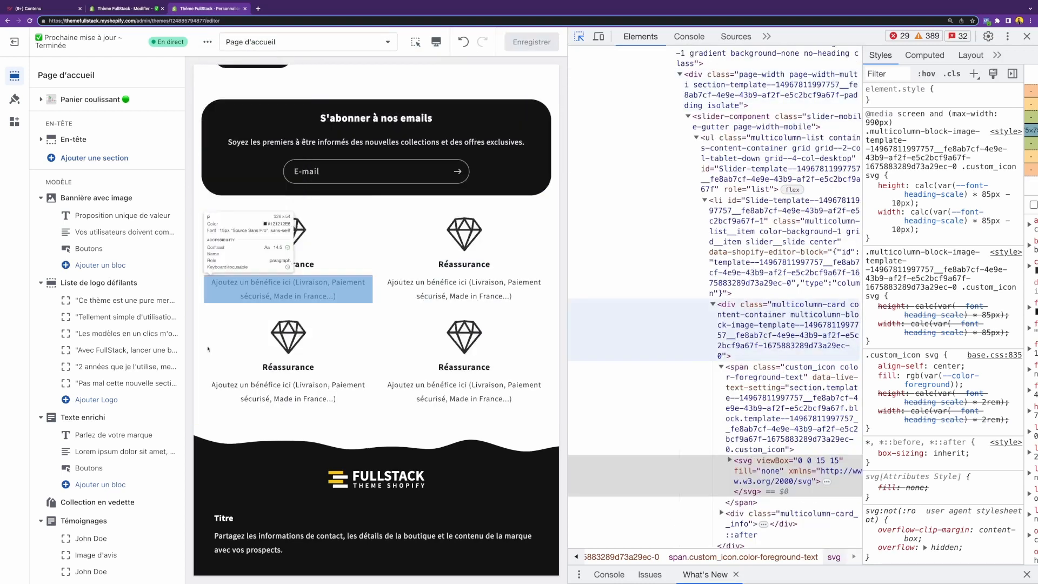
click(206, 208)
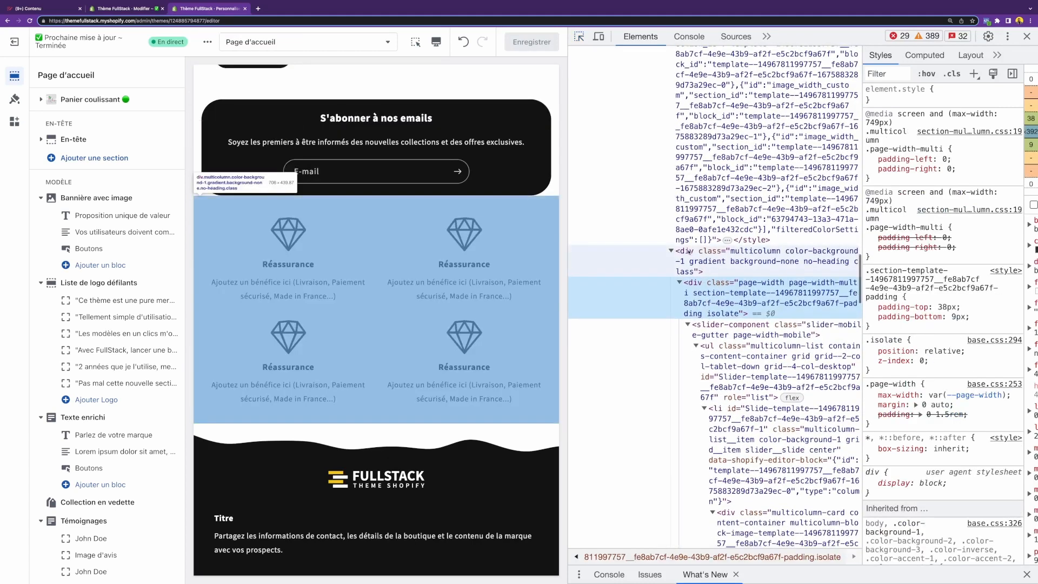
scroll(697, 276, up, 5)
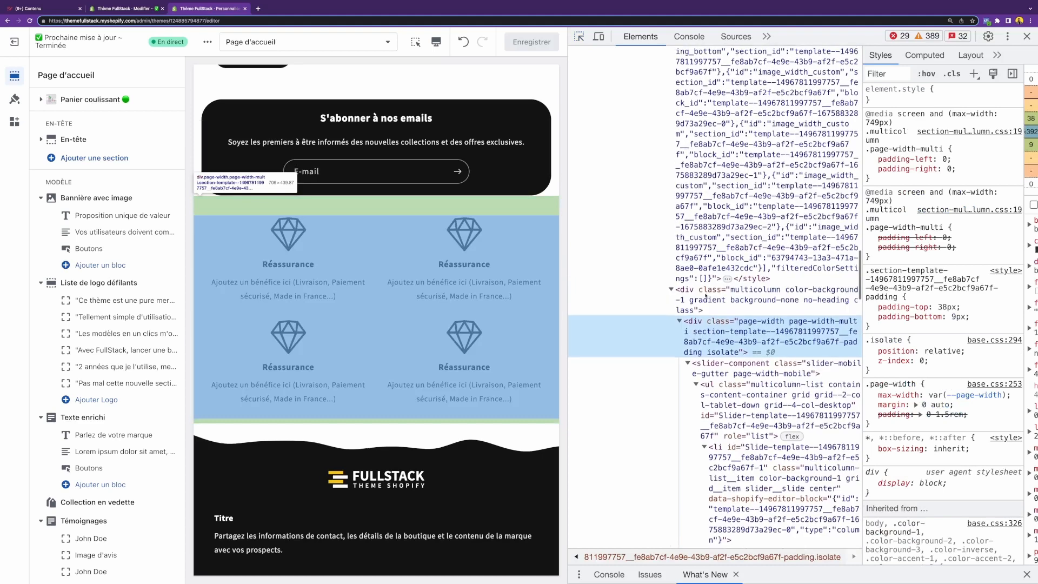
scroll(705, 297, up, 8)
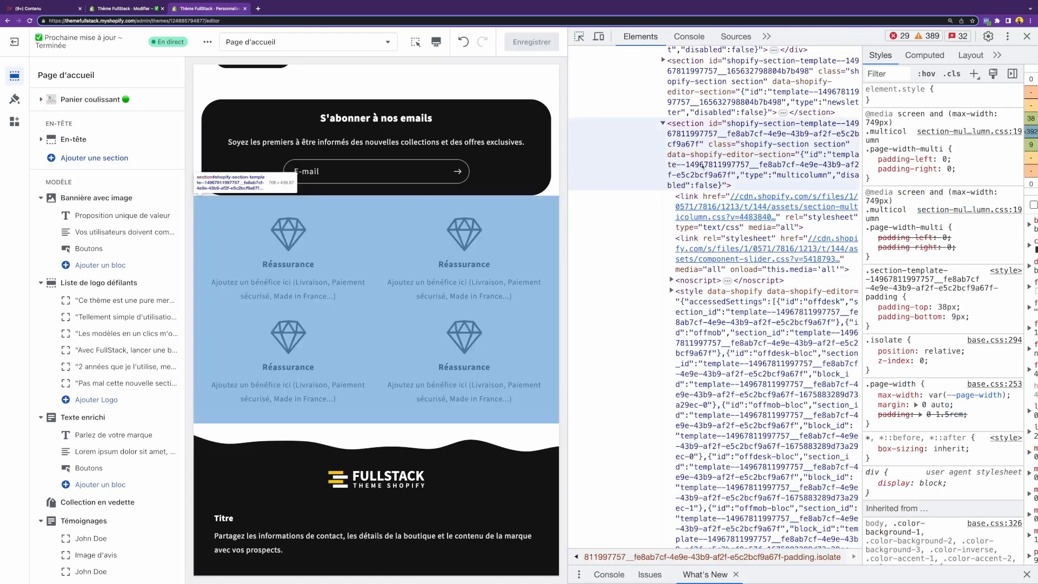
click(705, 165)
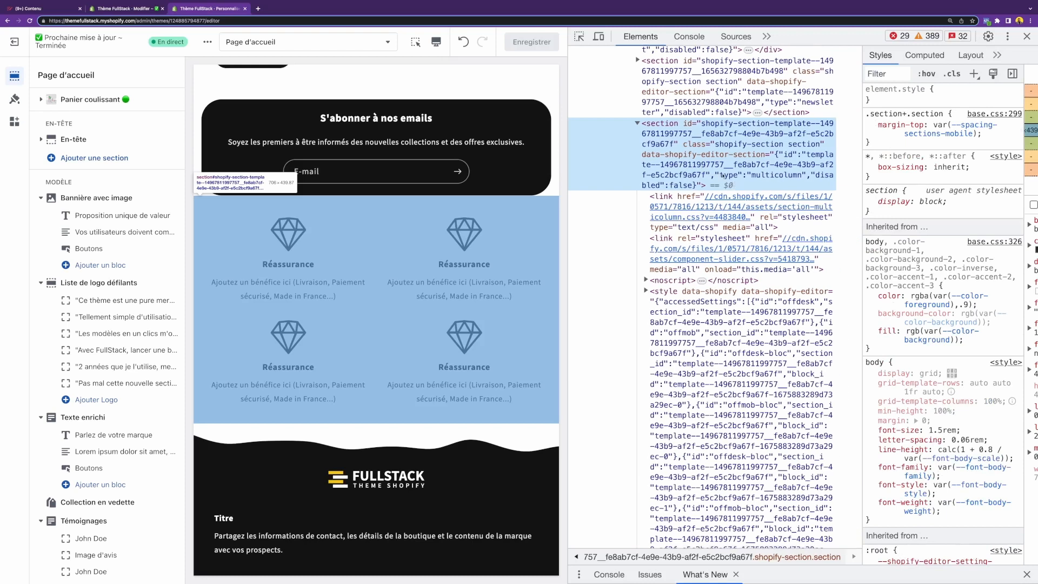
double_click(768, 174)
double_click(768, 175)
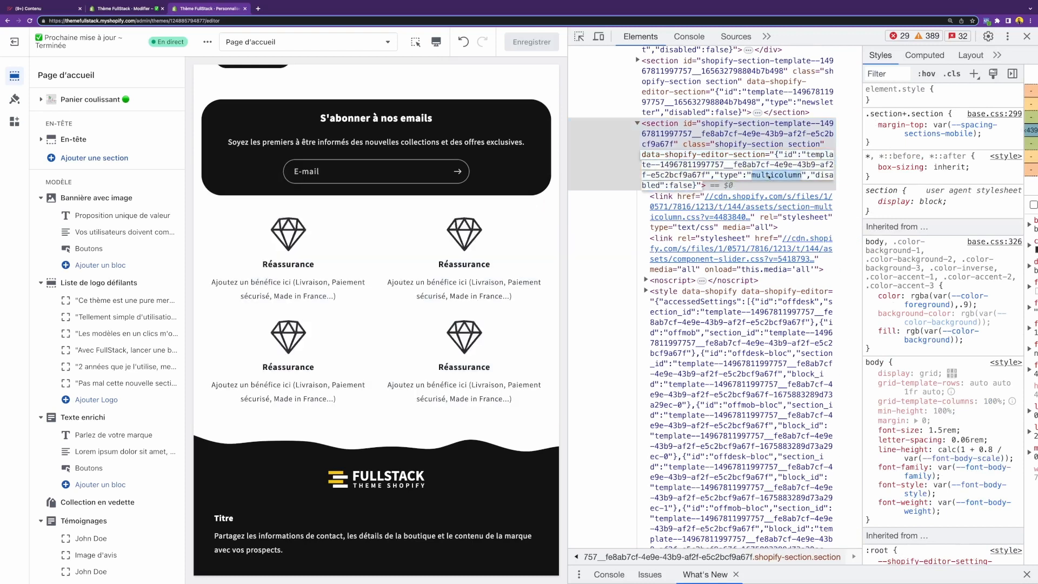
Switch to the theme code editor and search theme.liquid for "footer" to locate the 'footer-group' sections tag
scroll(236, 384, down, 5)
scroll(157, 385, down, 8)
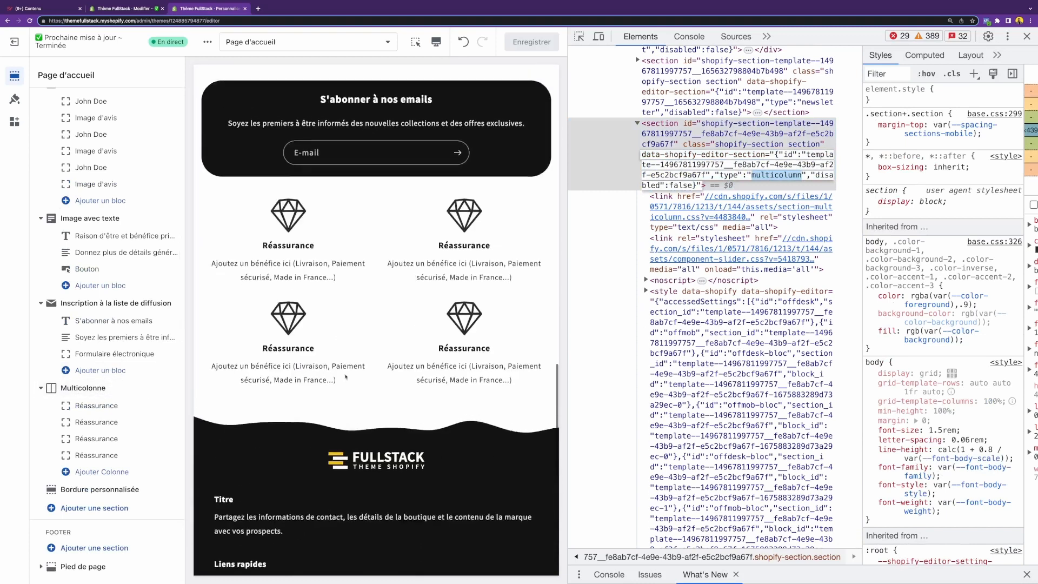
click(126, 8)
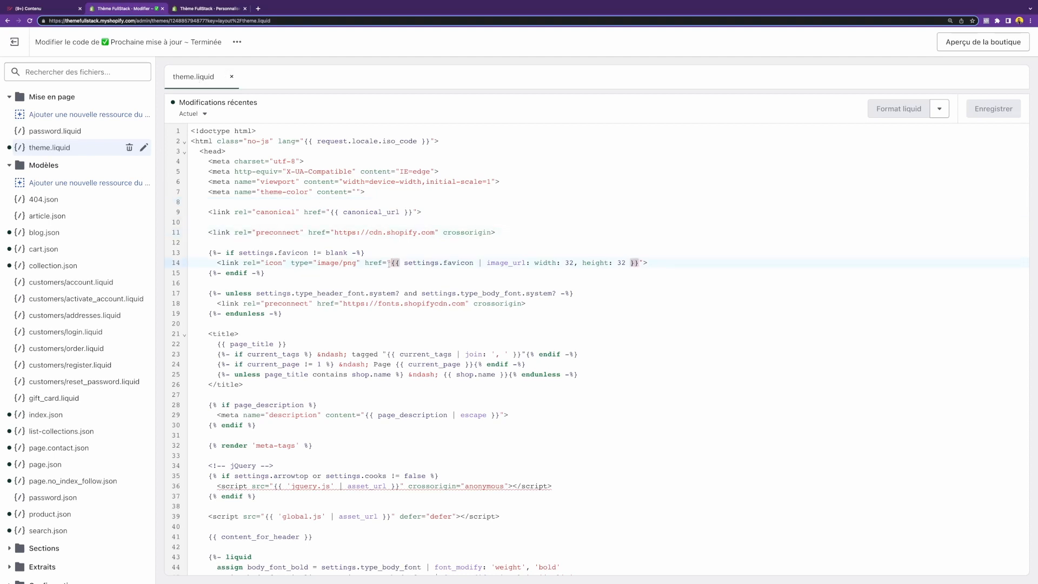
key(ctrl+f)
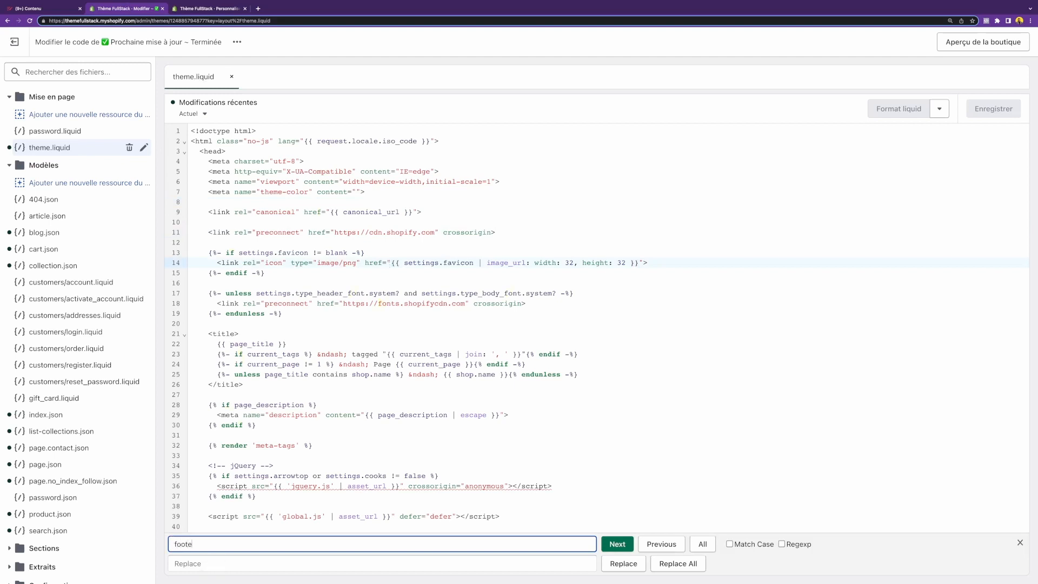
key(Return)
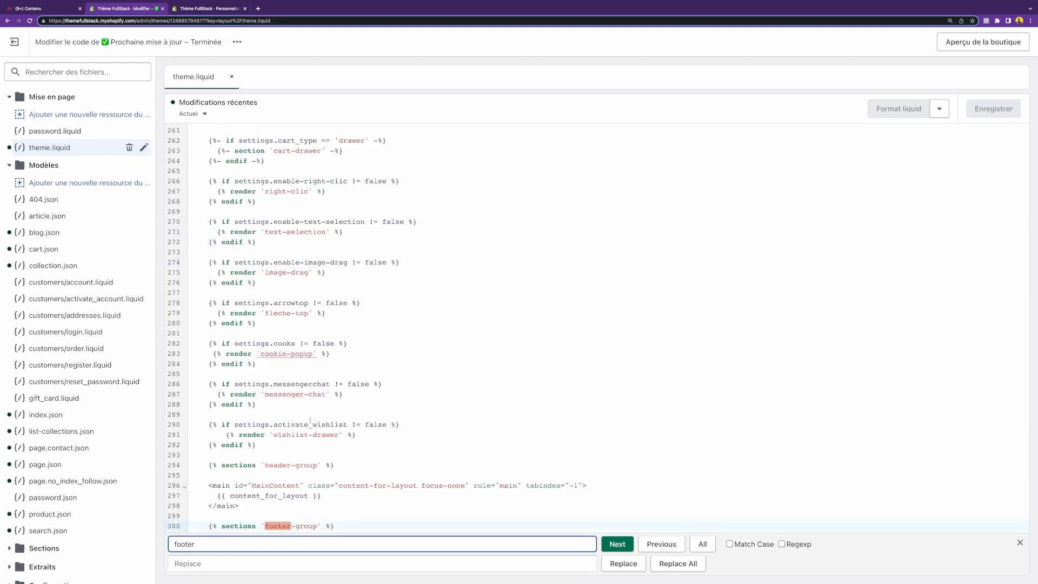
scroll(262, 367, down, 5)
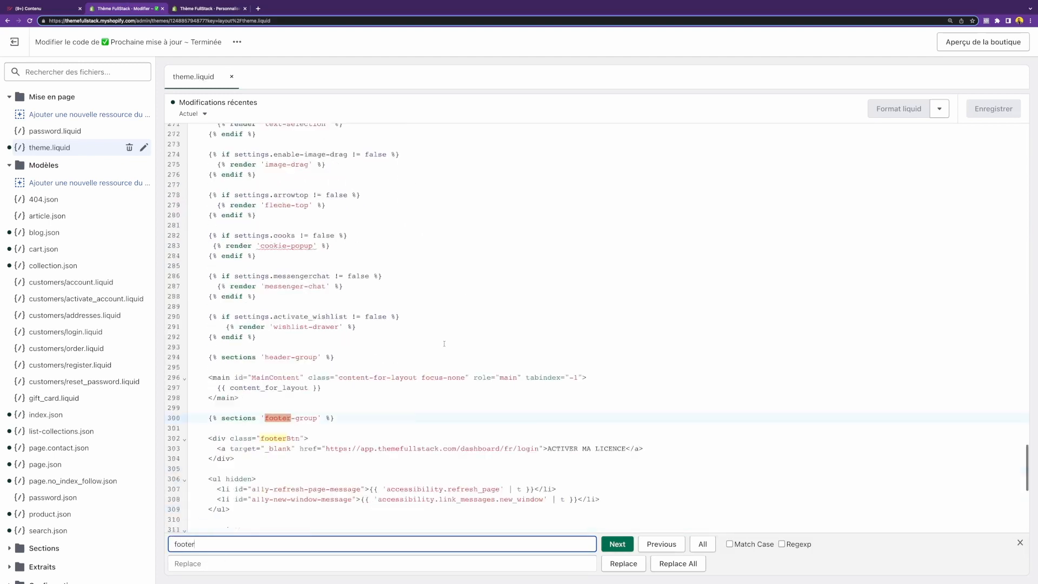
click(262, 366)
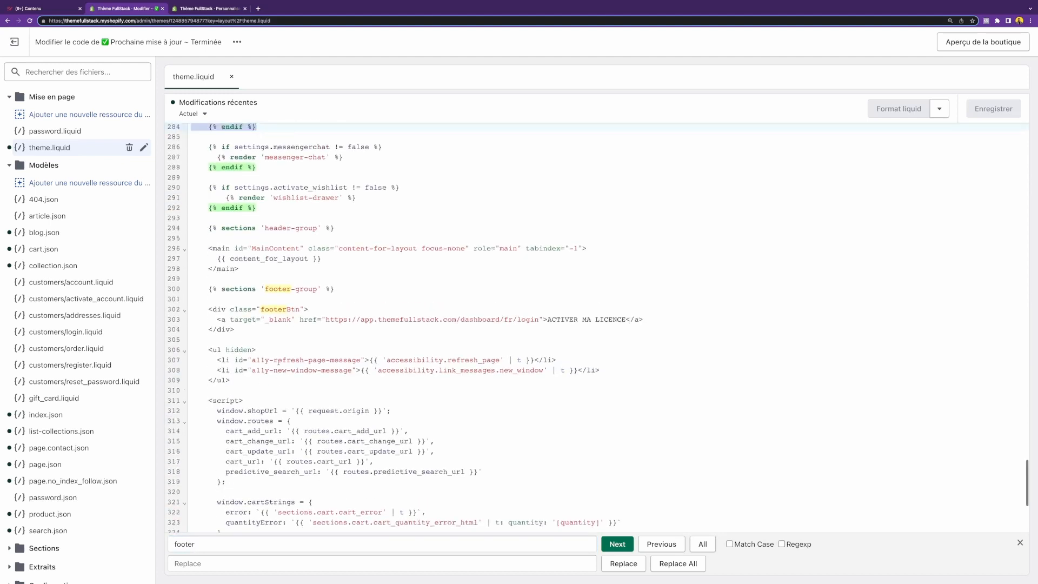
scroll(279, 362, up, 2)
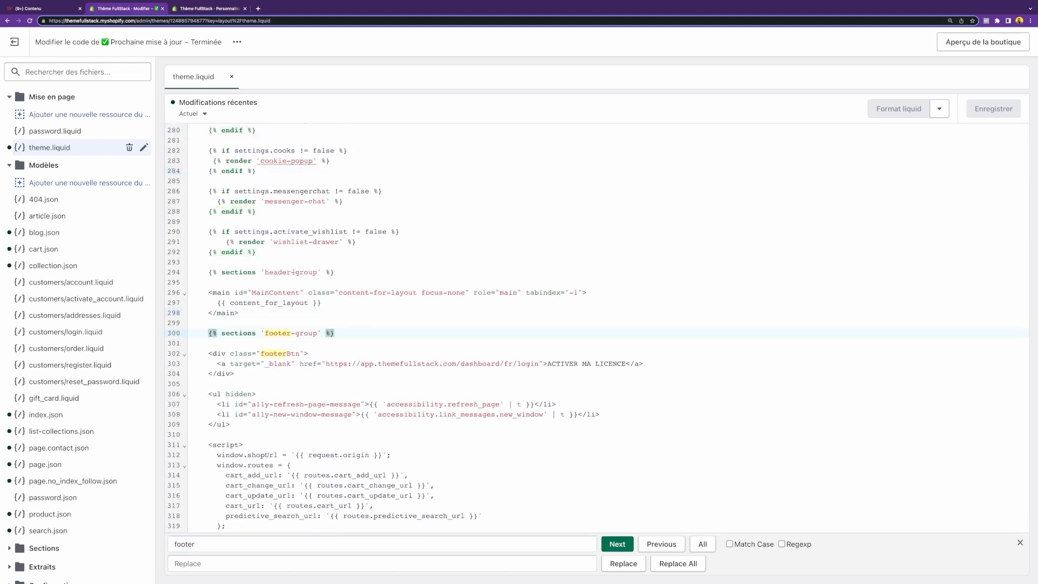
Insert the line {% section 'multicolum' %} directly above the 'footer-group' sections tag in theme.liquid
click(286, 296)
click(387, 350)
key(Escape)
key(Return)
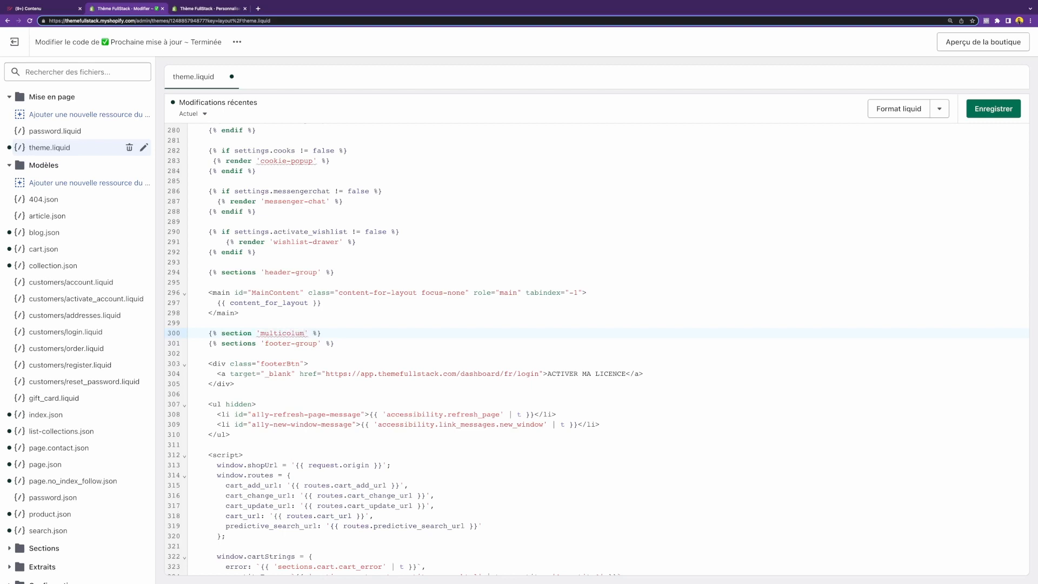
Recheck the section type in the home page's HTML and correct the inserted section name to 'multicolumn'
key(ctrl+Tab)
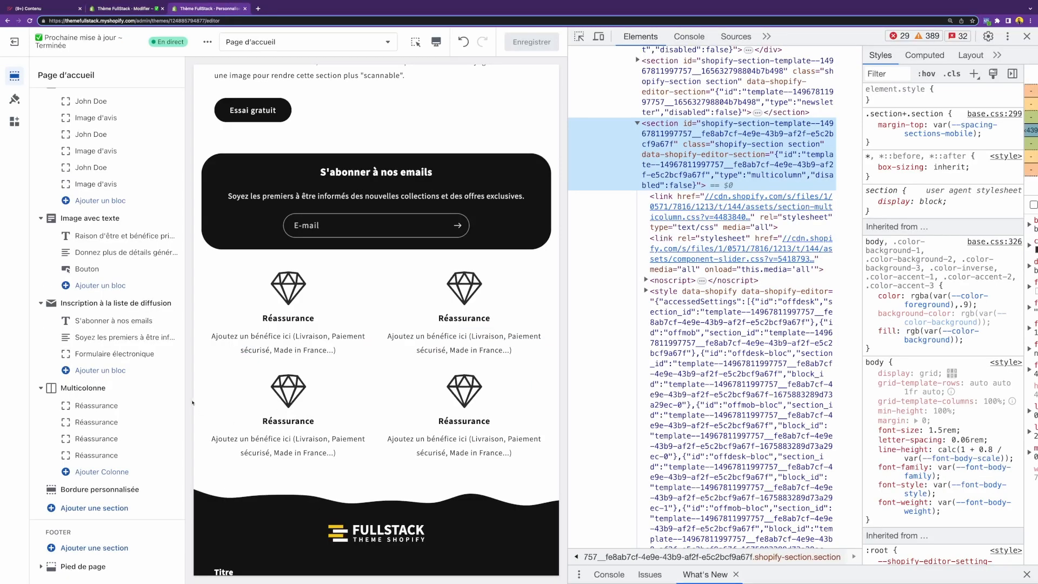
double_click(774, 175)
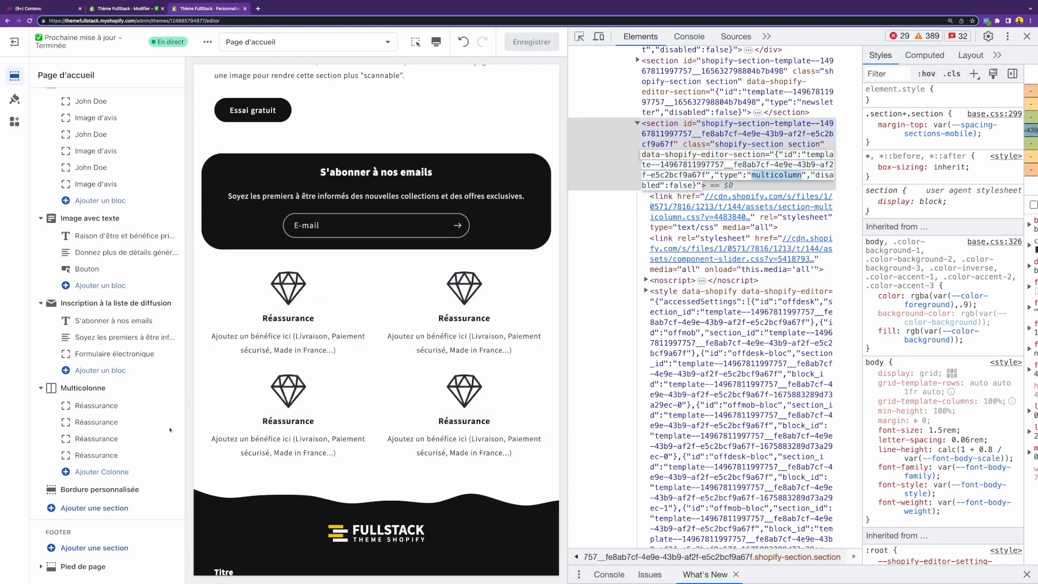
key(ctrl+shift+Tab)
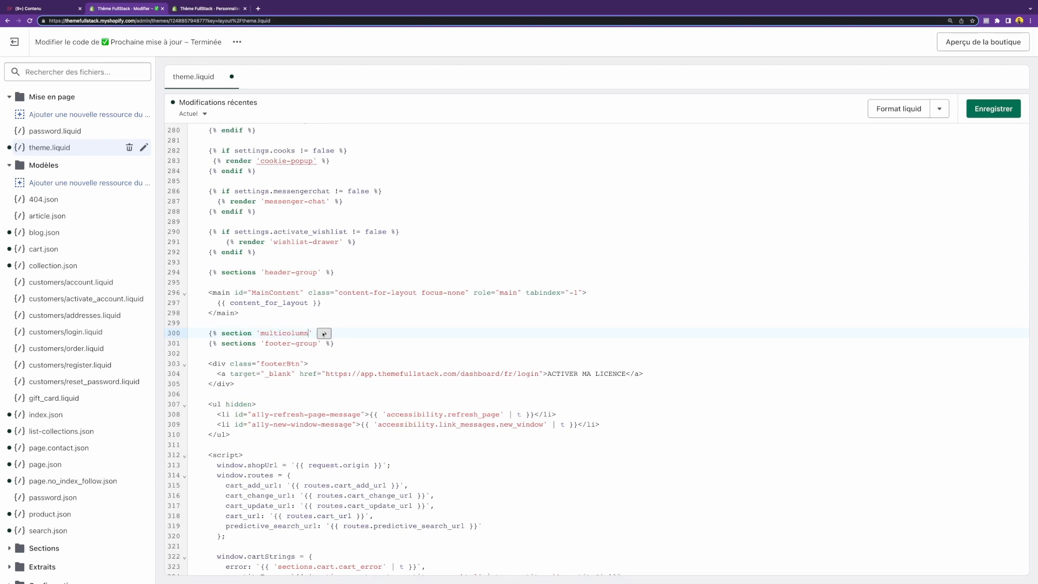
Open the referenced multicolumn.liquid file to examine its code and return to the layout code in theme.liquid
click(324, 333)
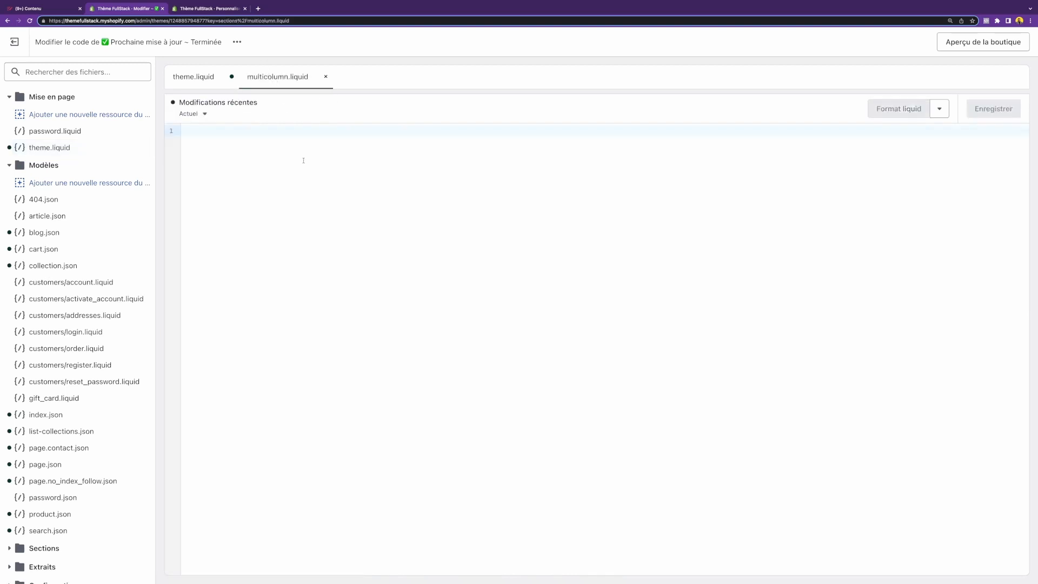
shift+click(313, 382)
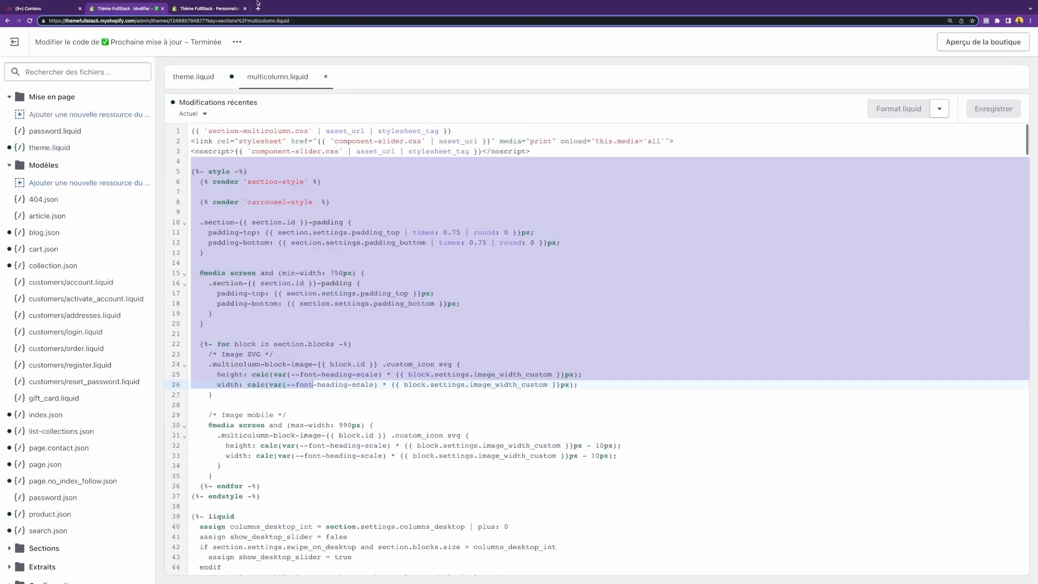
click(204, 76)
click(322, 283)
click(321, 292)
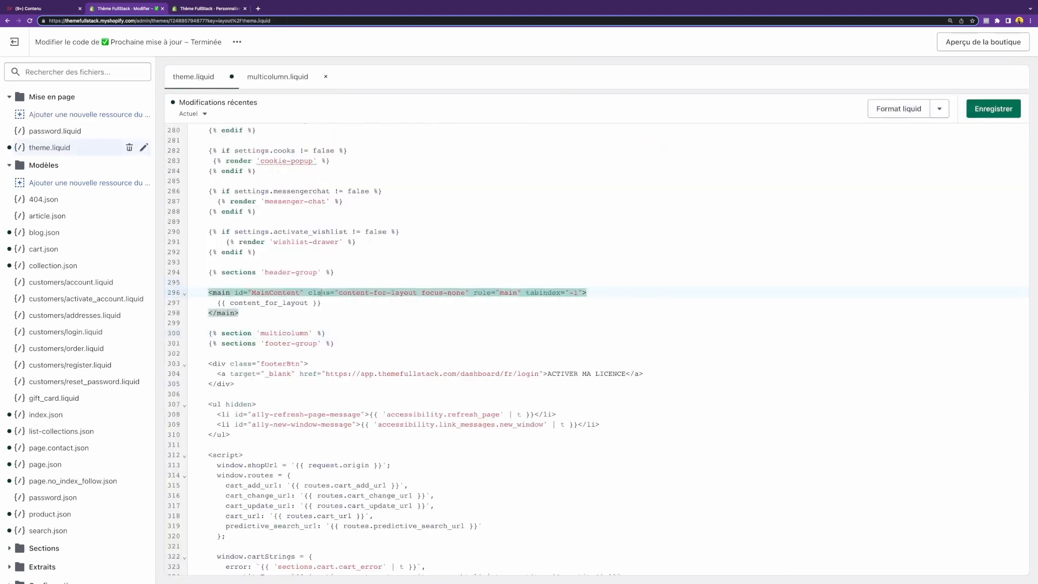
Save theme.liquid and check the home page in the theme editor for the Multicolonne section above the footer
key(super+s)
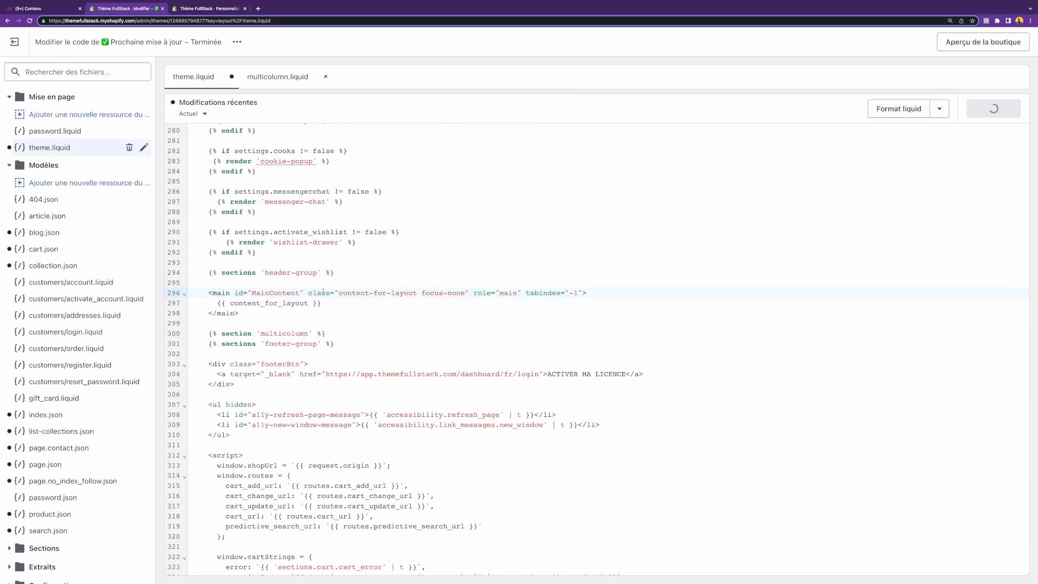
key(ctrl+Tab)
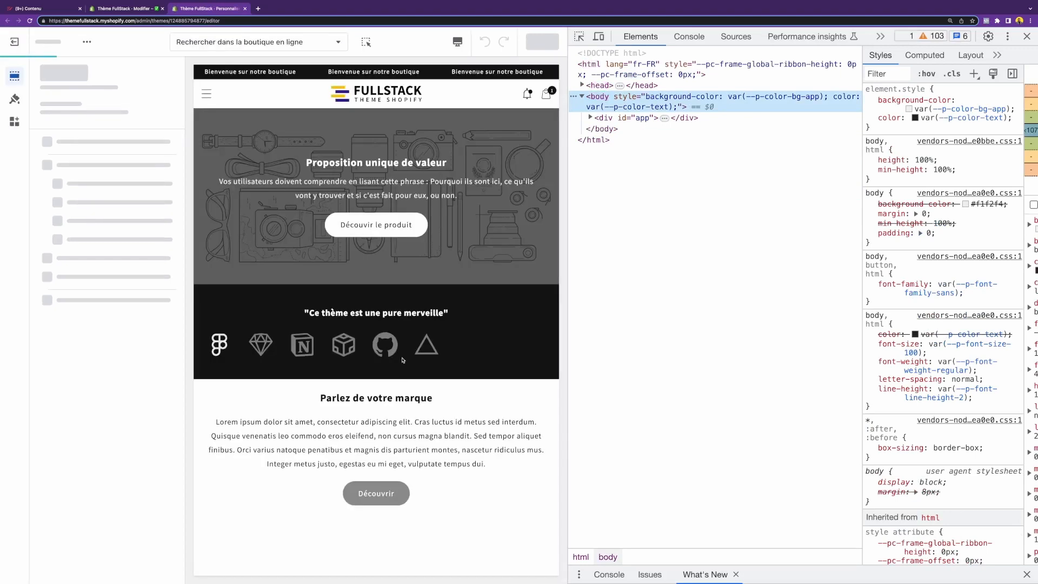
scroll(401, 366, down, 20)
scroll(400, 362, up, 7)
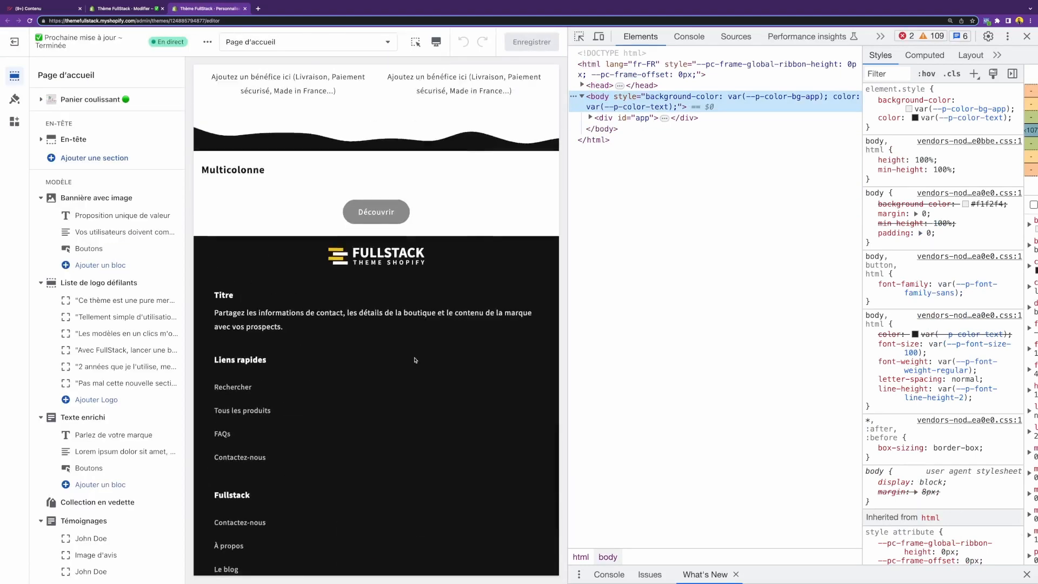
scroll(55, 453, down, 9)
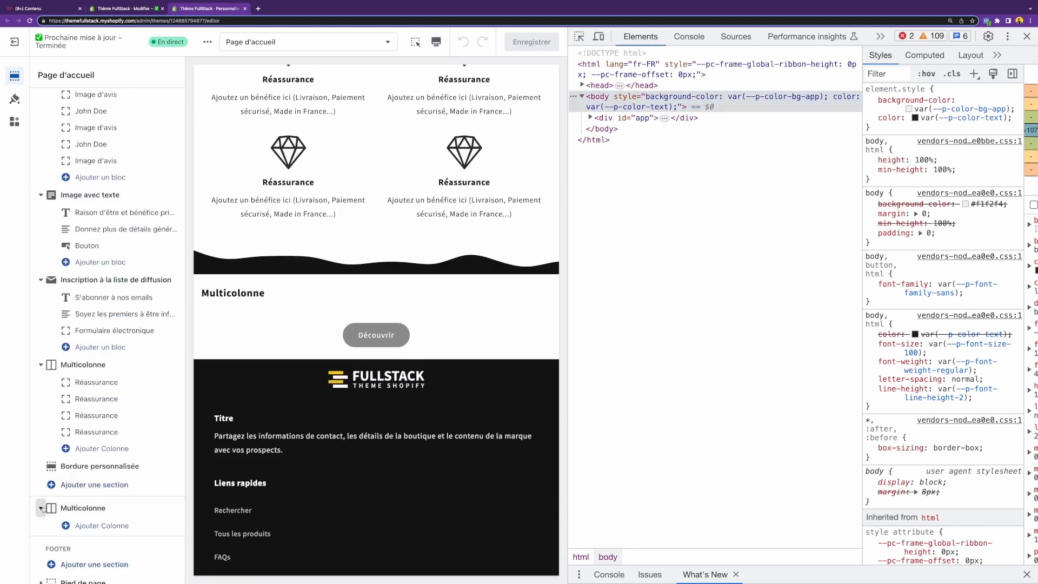
Open a product from the home page preview and check the bottom of its page for the Multicolonne section above the footer
scroll(398, 519, up, 20)
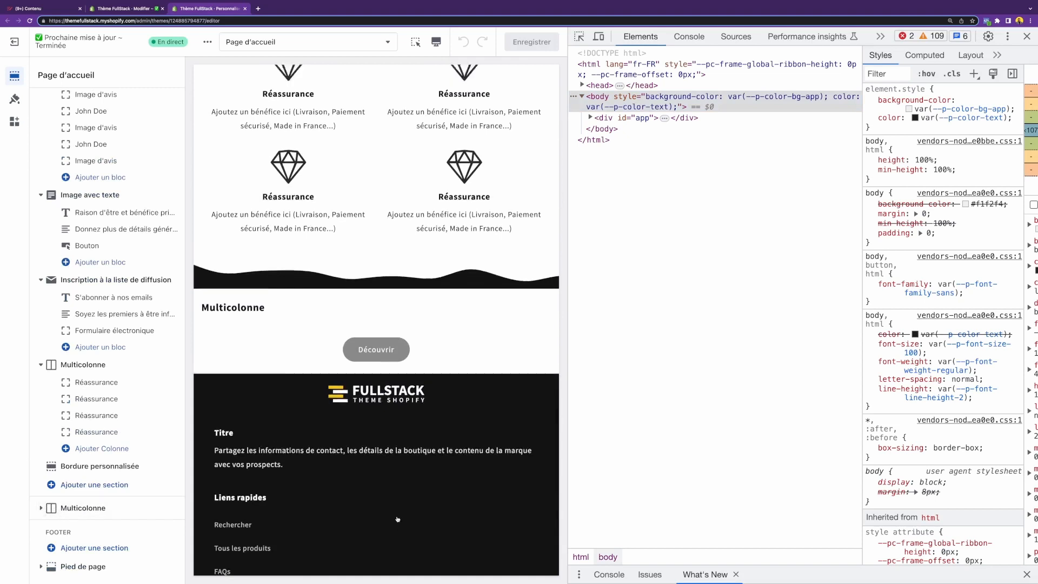
scroll(403, 523, down, 5)
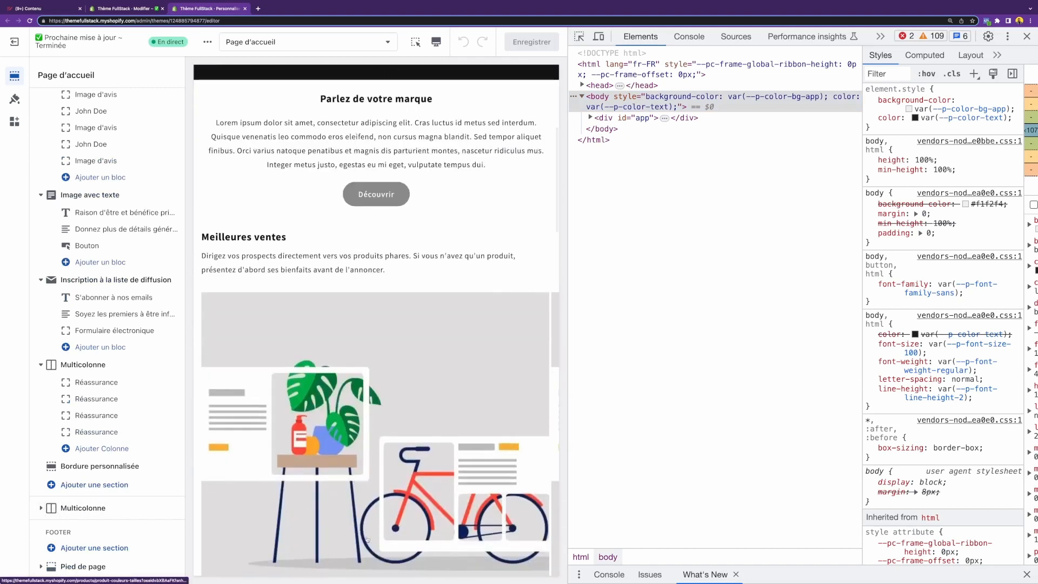
click(367, 540)
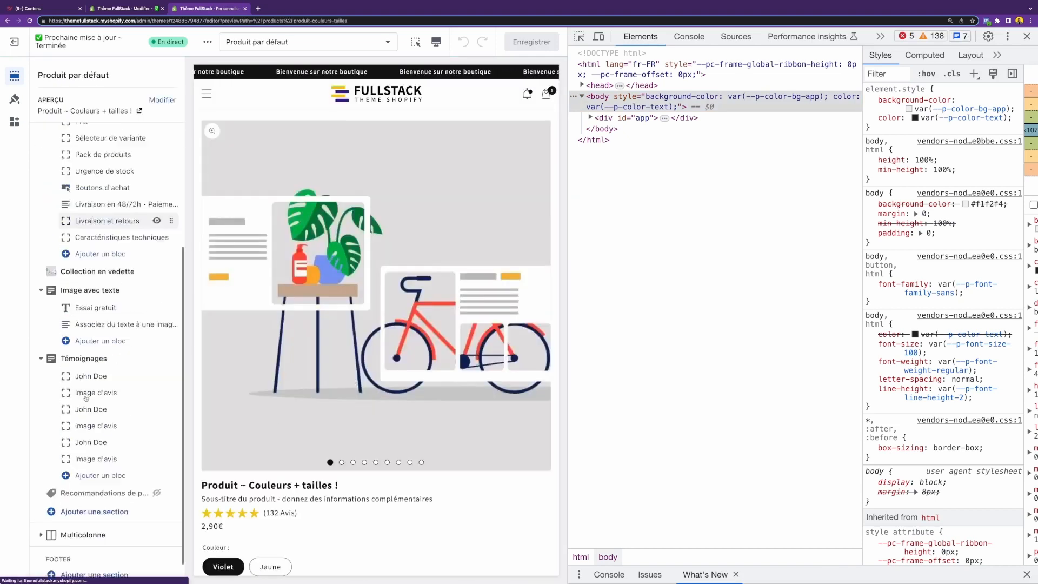
scroll(86, 398, down, 1)
scroll(465, 479, down, 15)
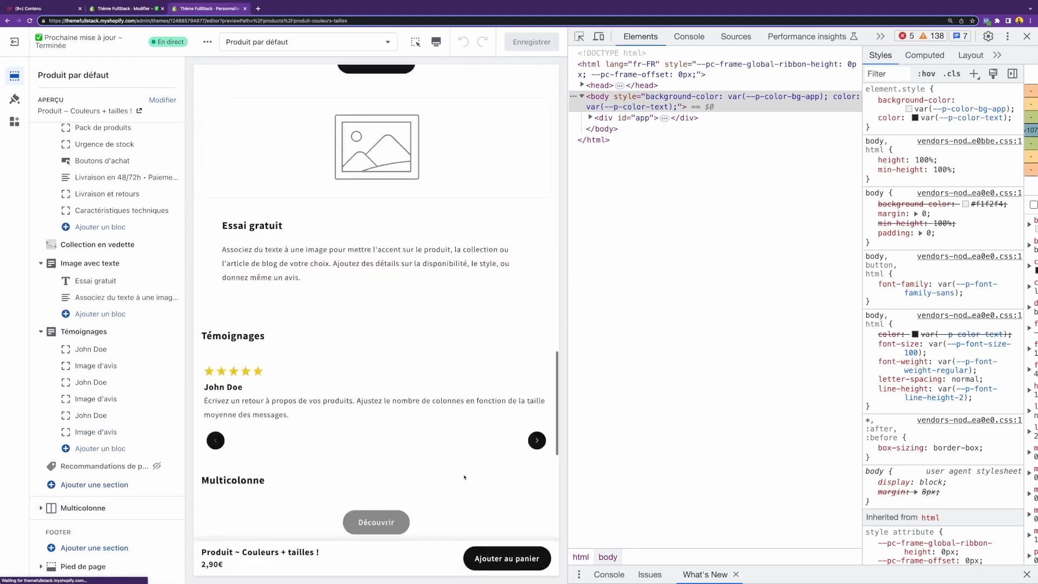
scroll(460, 475, up, 5)
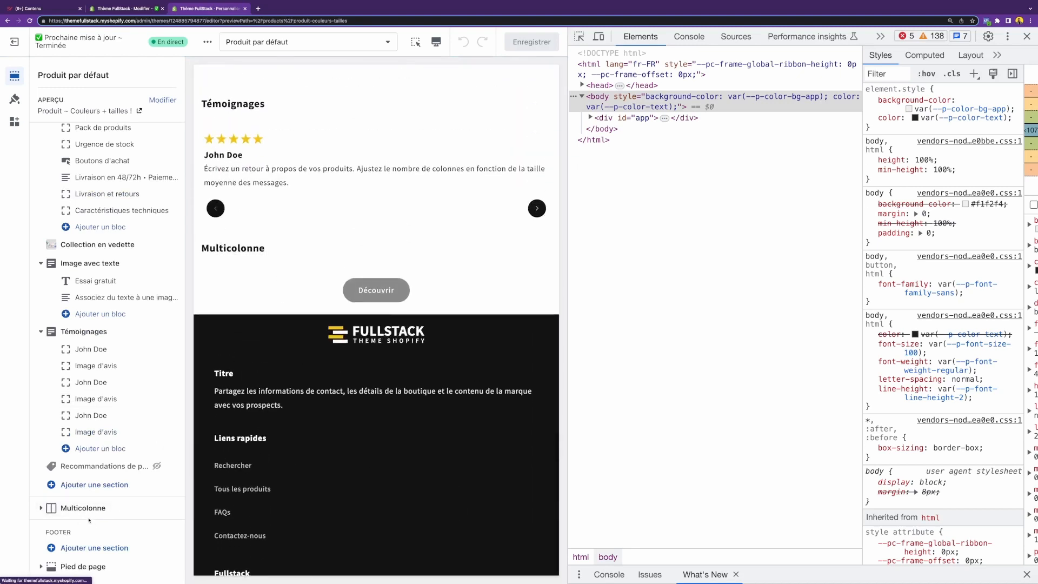
scroll(387, 334, down, 1)
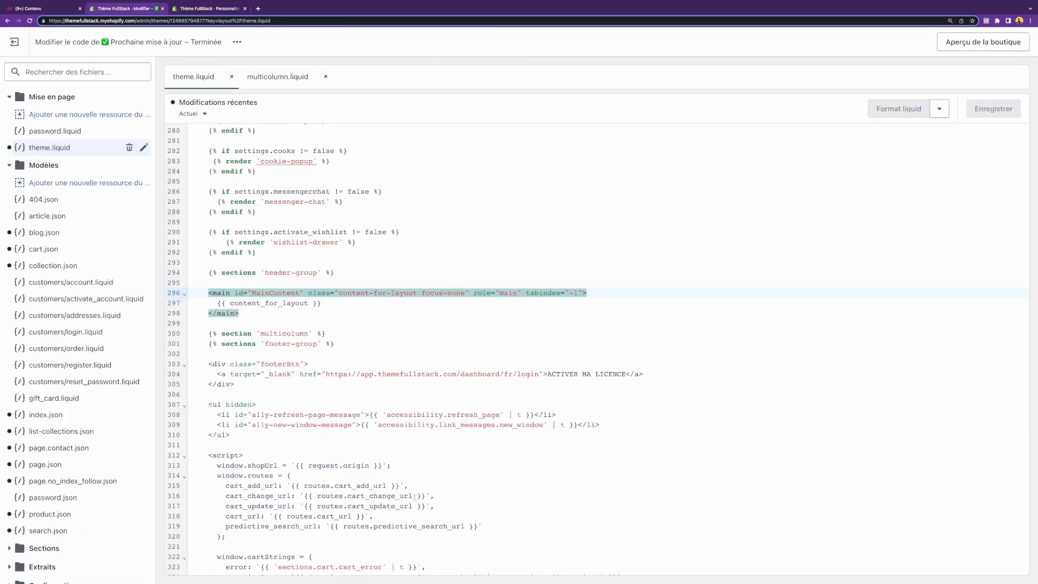
Return to the theme.liquid code and place the cursor at the end of the 'multicolumn' section line
click(344, 336)
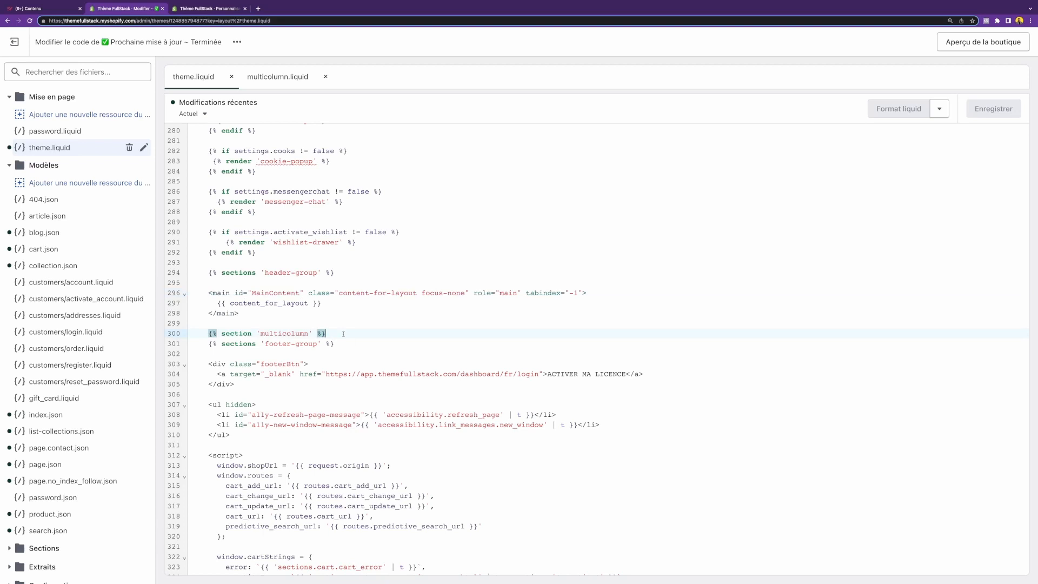